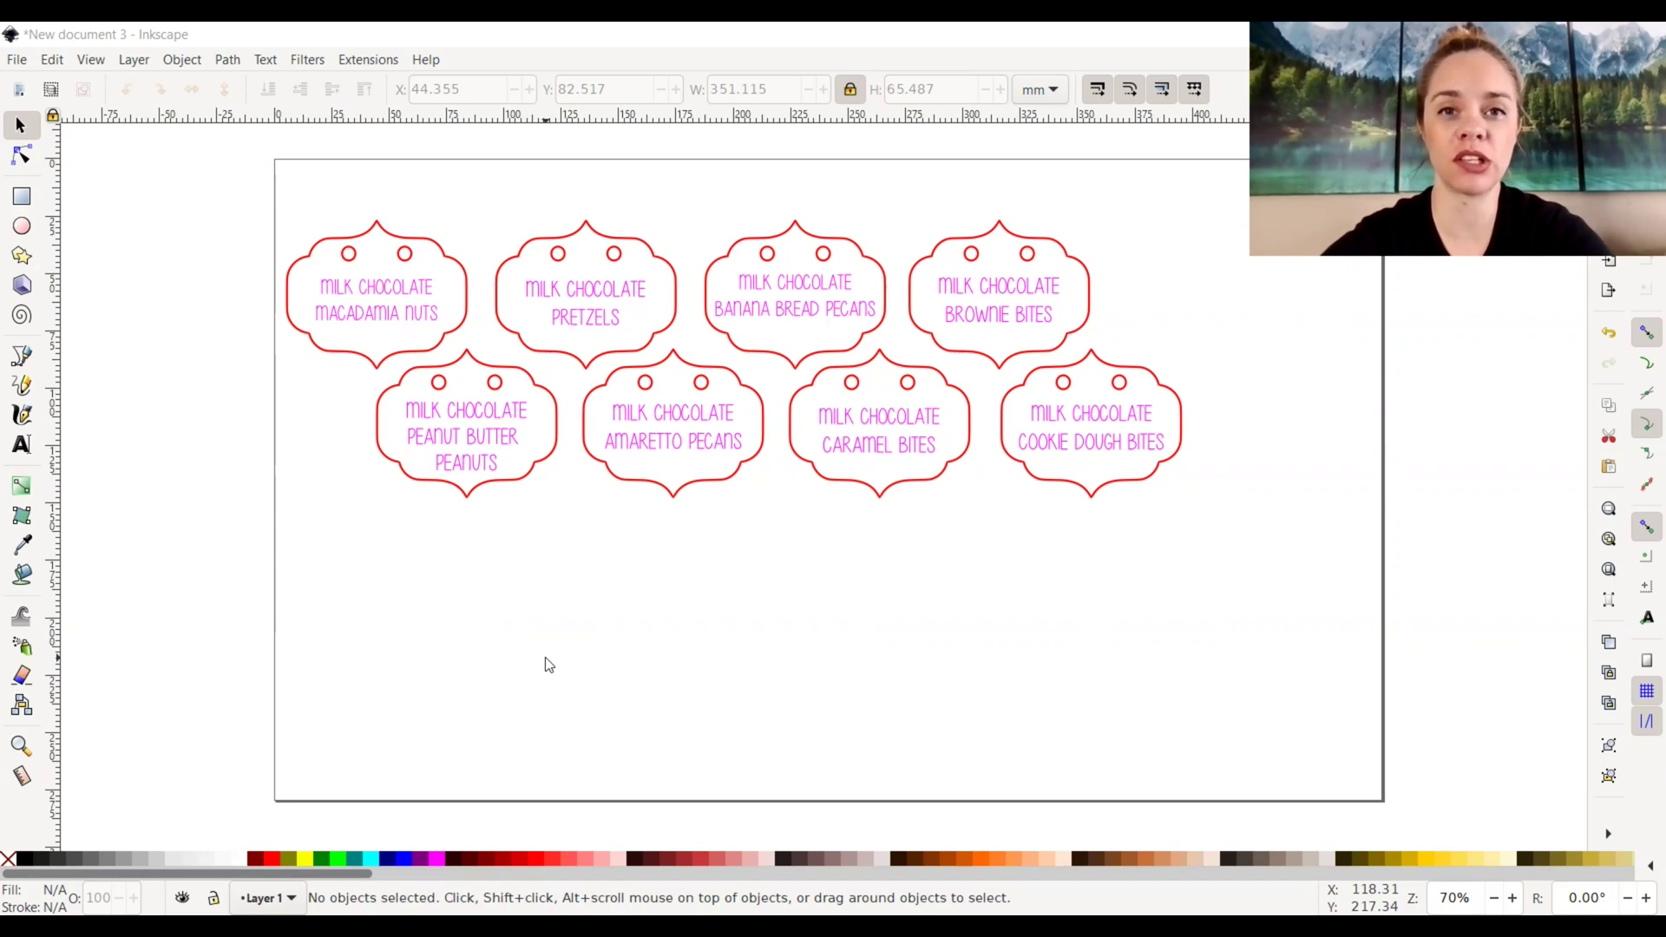
Move Macadamia Nuts, Pretzels, Banana Bread Pecans and Brownie Bites into a row near the page top
{"action": "left_click", "coordinate": [750, 570]}
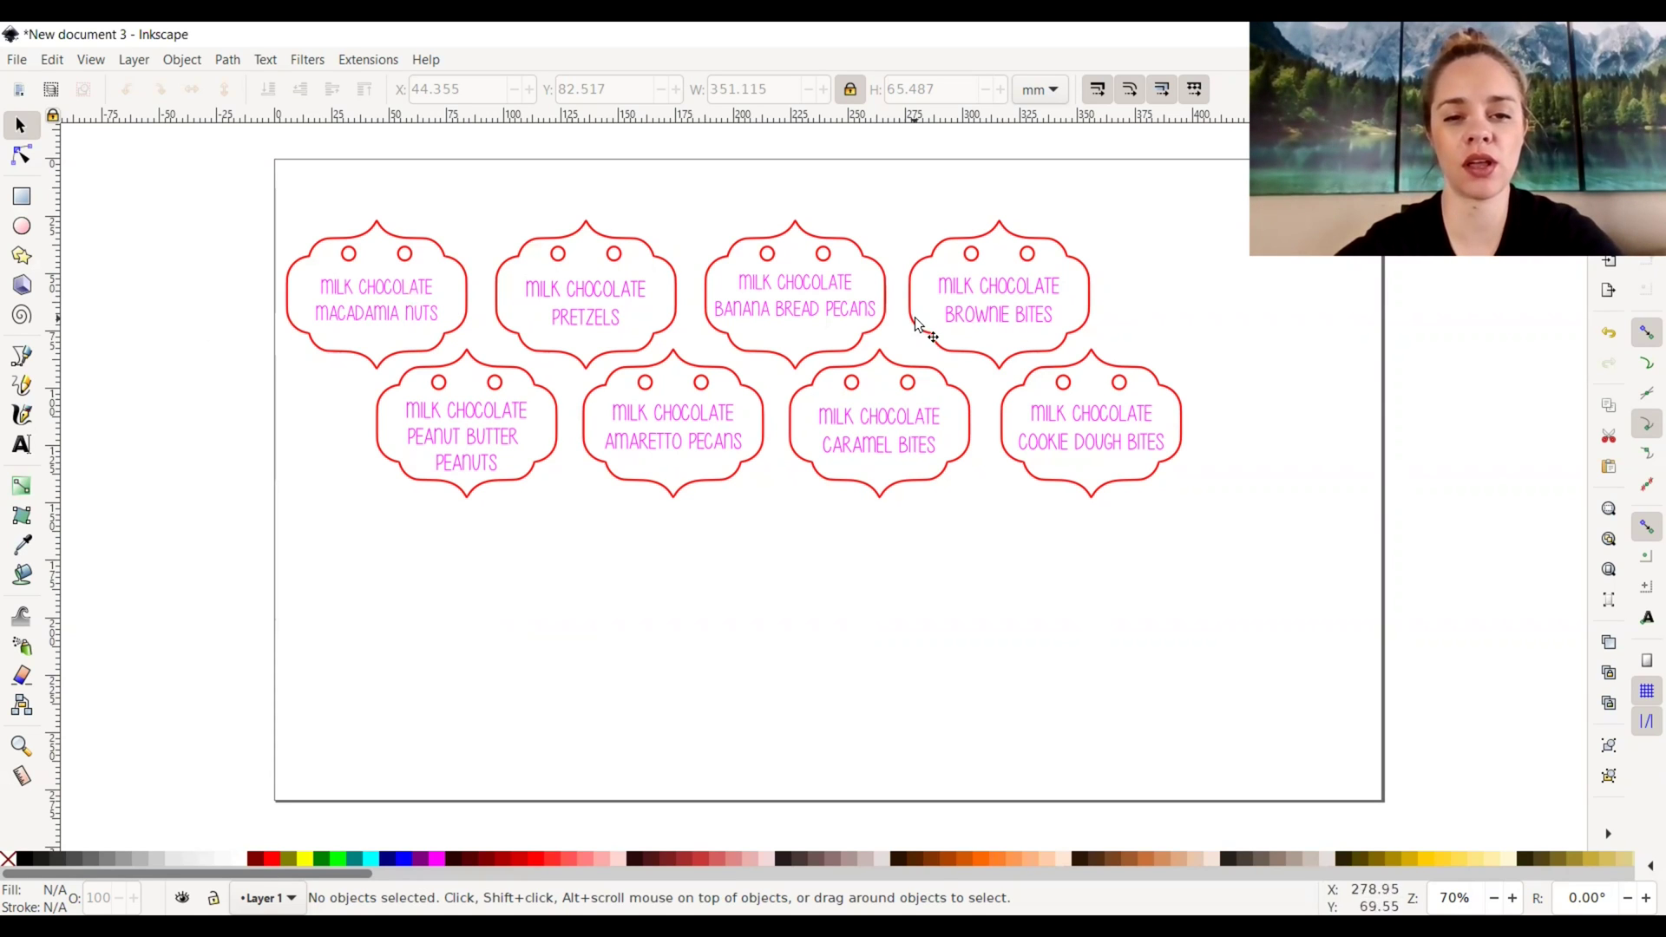
{"action": "key", "text": "Tab"}
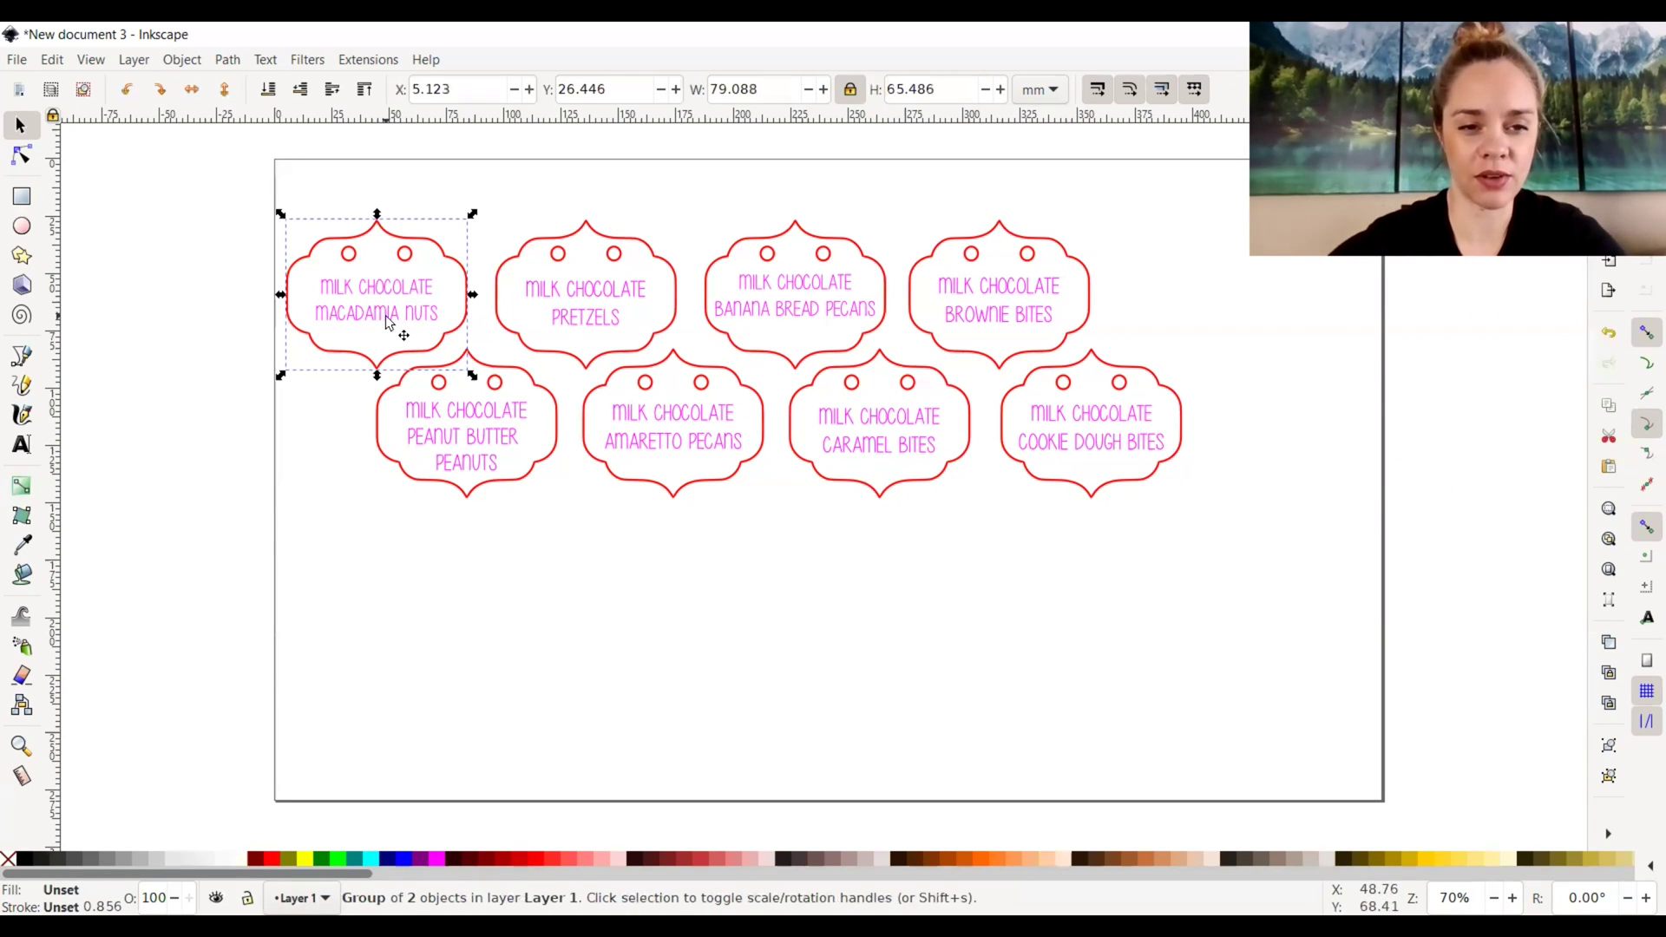
{"action": "left_click_drag", "start_coordinate": [392, 292], "coordinate": [389, 231]}
{"action": "mouse_move", "coordinate": [609, 310]}
{"action": "left_mouse_down"}
{"action": "mouse_move", "coordinate": [632, 267]}
{"action": "mouse_move", "coordinate": [599, 285]}
{"action": "left_mouse_up"}
{"action": "left_click_drag", "start_coordinate": [814, 328], "coordinate": [773, 237]}
{"action": "left_click_drag", "start_coordinate": [989, 311], "coordinate": [921, 305]}
Move Peanut Butter Peanuts, Amaretto Pecans, Caramel Bites and Cookie Dough Bites down into a lower row
{"action": "left_click", "coordinate": [523, 443]}
{"action": "left_click", "coordinate": [508, 432]}
{"action": "left_click_drag", "start_coordinate": [507, 431], "coordinate": [436, 517]}
{"action": "left_click", "coordinate": [713, 396]}
{"action": "left_click", "coordinate": [717, 415]}
{"action": "left_click_drag", "start_coordinate": [717, 414], "coordinate": [588, 537]}
{"action": "left_click", "coordinate": [907, 420]}
{"action": "left_click_drag", "start_coordinate": [907, 420], "coordinate": [738, 462]}
{"action": "left_click", "coordinate": [1139, 414]}
{"action": "left_click_drag", "start_coordinate": [1139, 414], "coordinate": [933, 537]}
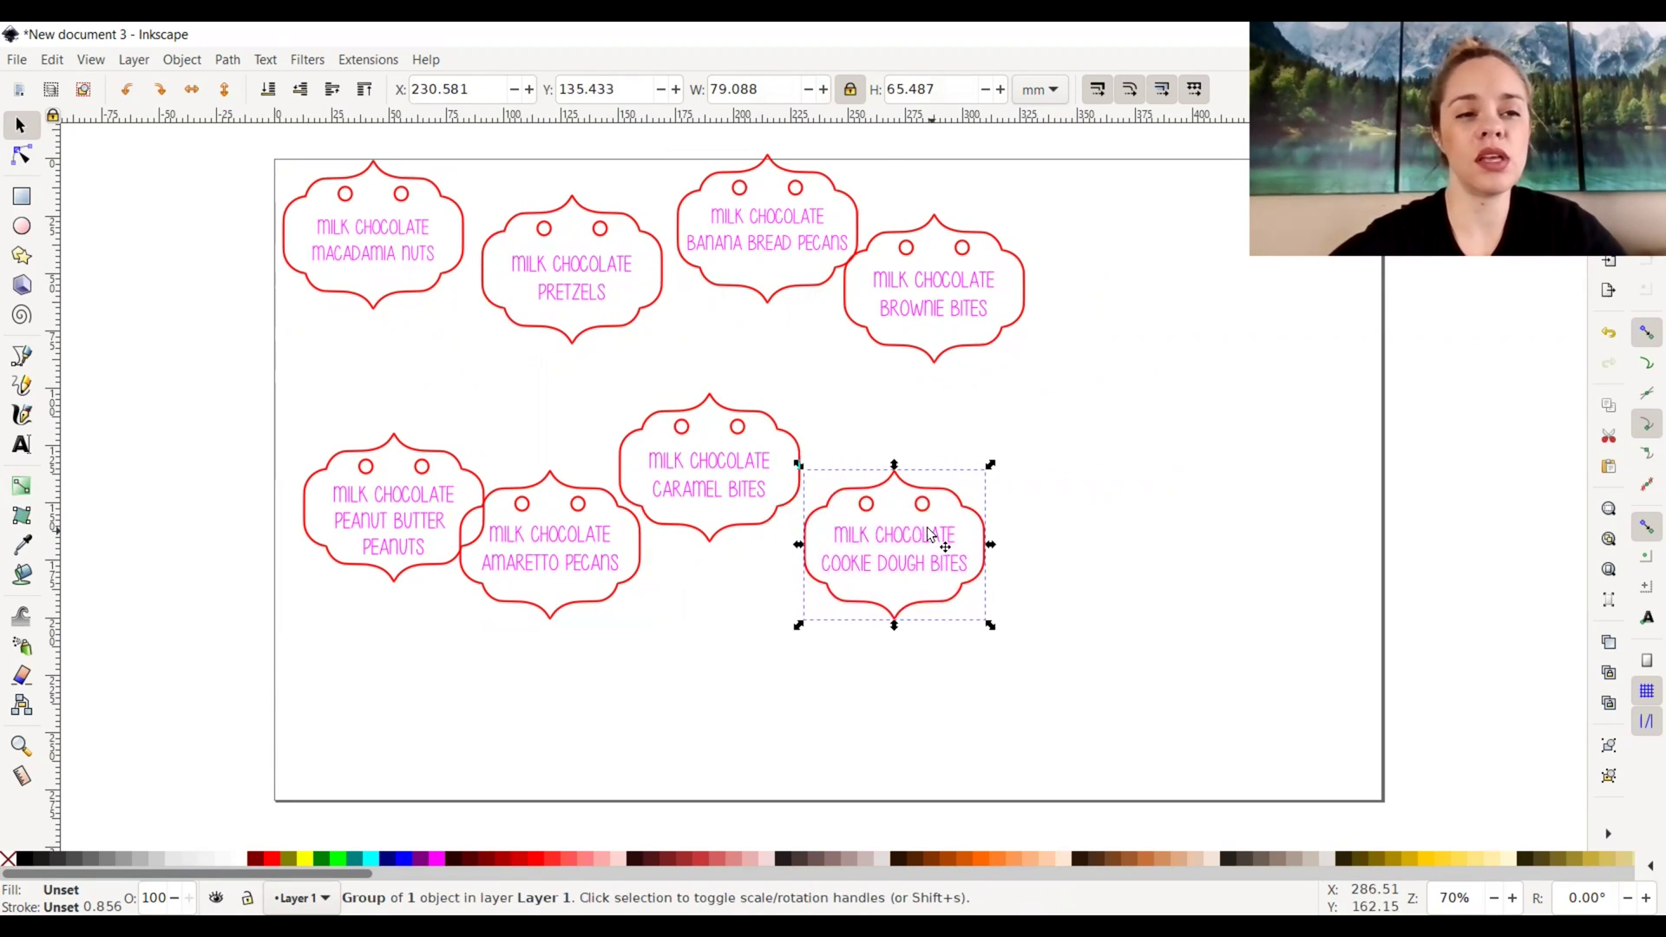
{"action": "scroll", "coordinate": [391, 232], "scroll_direction": "left", "scroll_amount": 3}
Open the Align and Distribute panel from the Object menu and dock it at the window's left edge
{"action": "scroll", "coordinate": [395, 232], "scroll_direction": "left", "scroll_amount": 2}
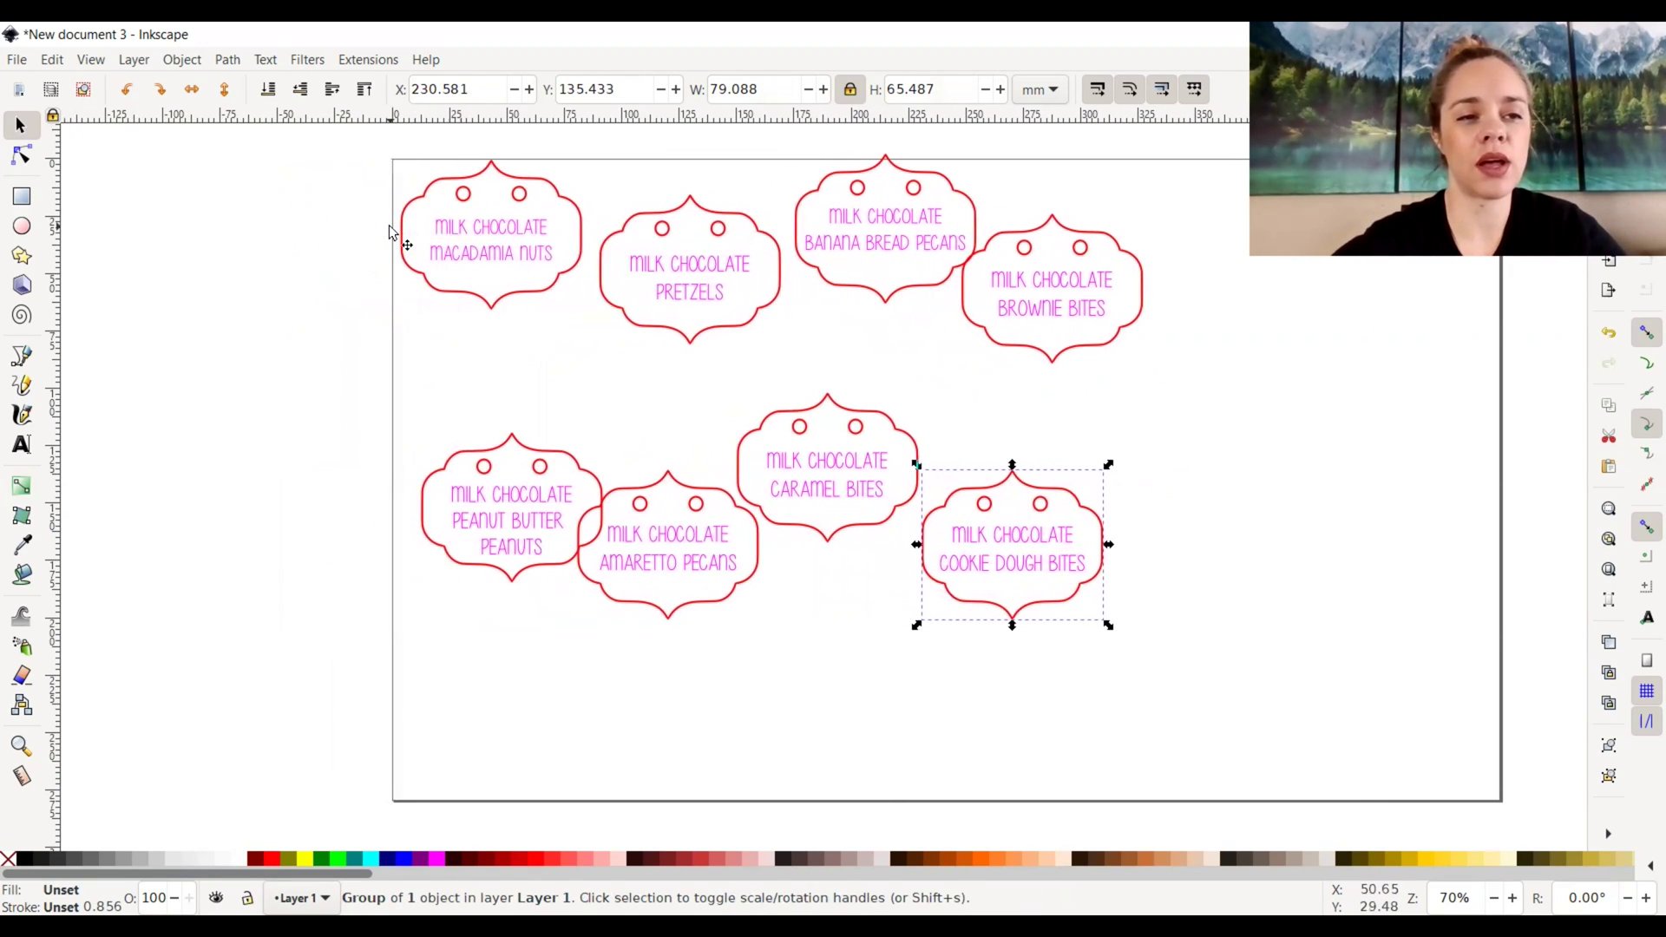
{"action": "left_click", "coordinate": [183, 60]}
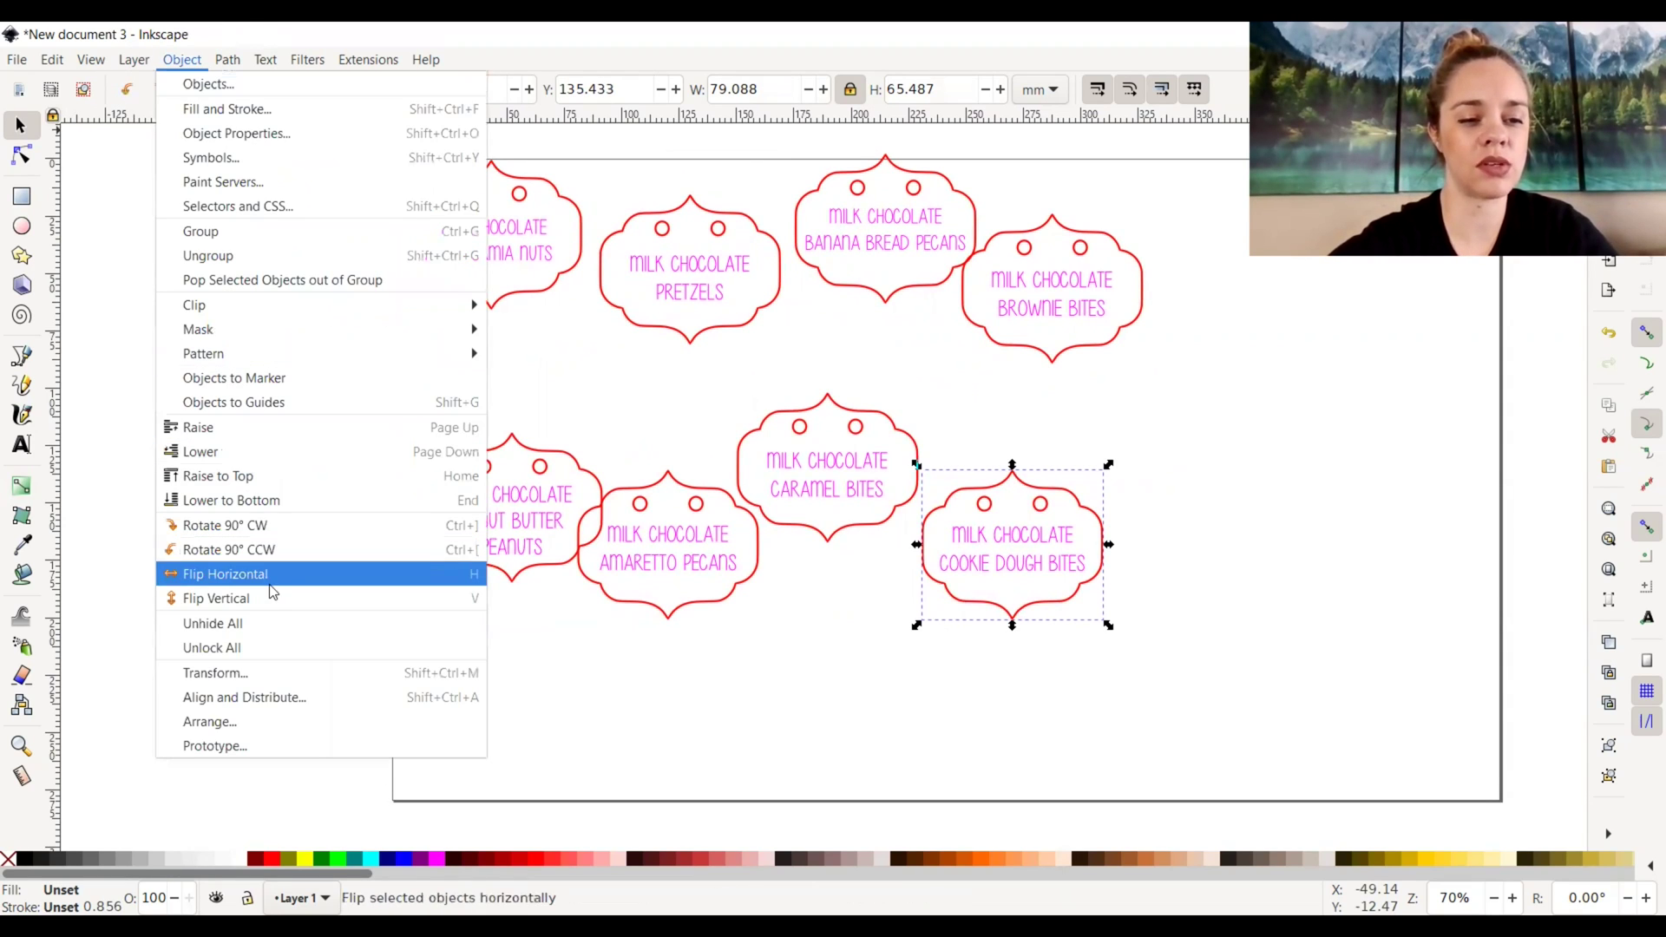
{"action": "left_click", "coordinate": [263, 700]}
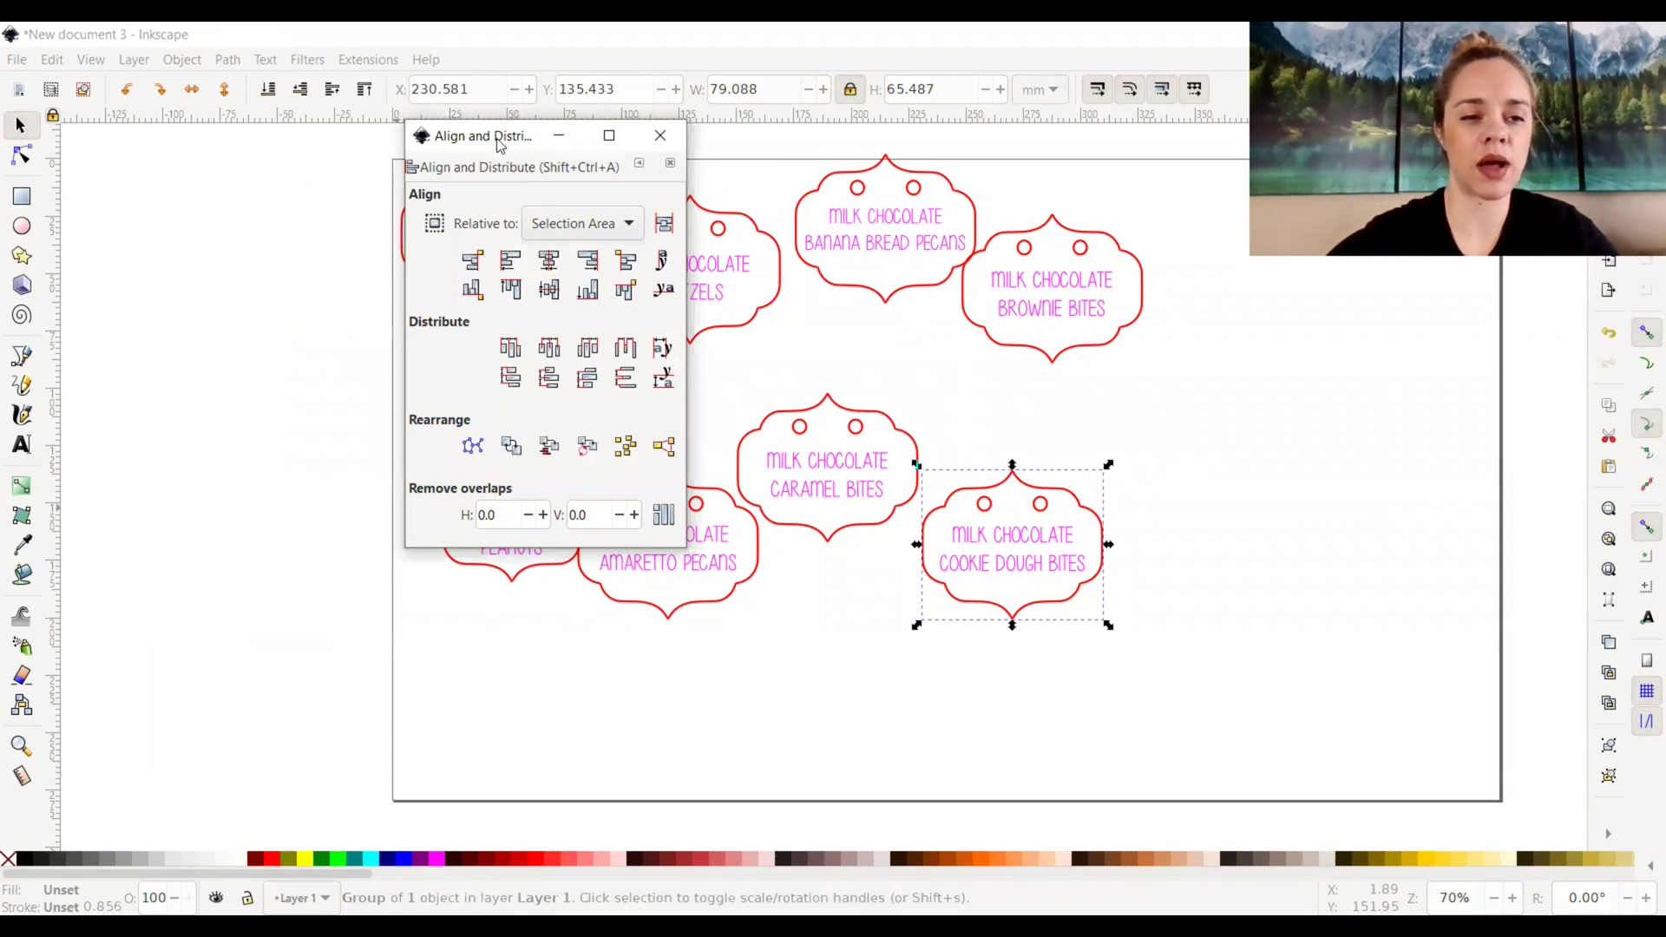
{"action": "left_click_drag", "start_coordinate": [499, 143], "coordinate": [203, 207]}
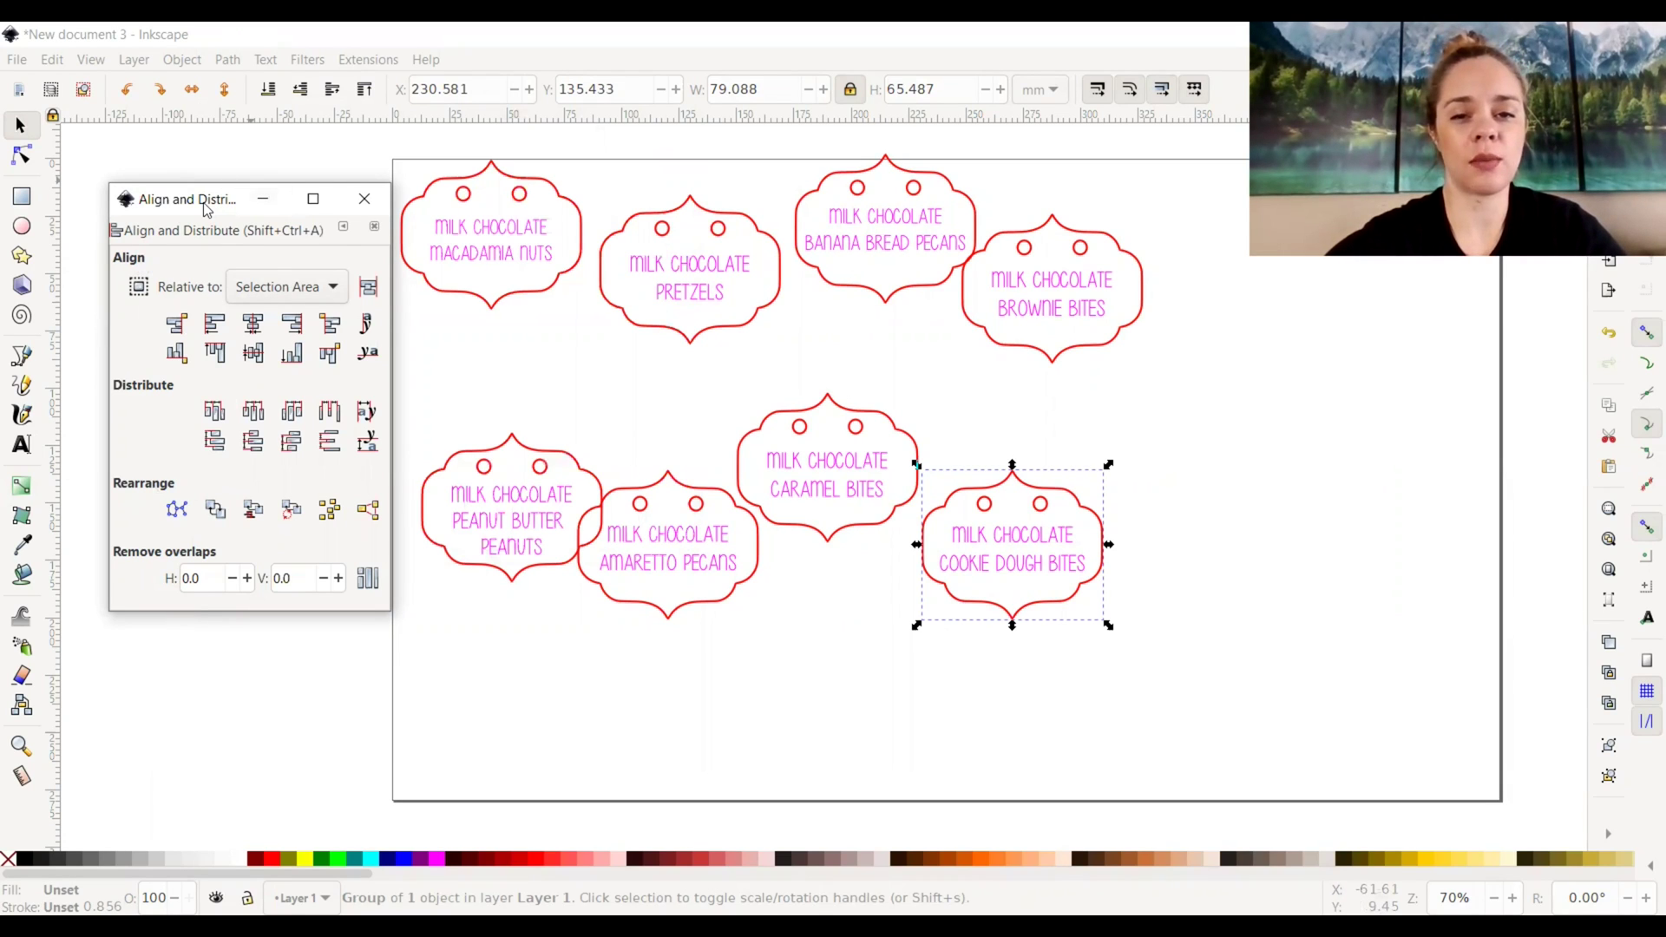
{"action": "left_click_drag", "start_coordinate": [204, 205], "coordinate": [177, 193]}
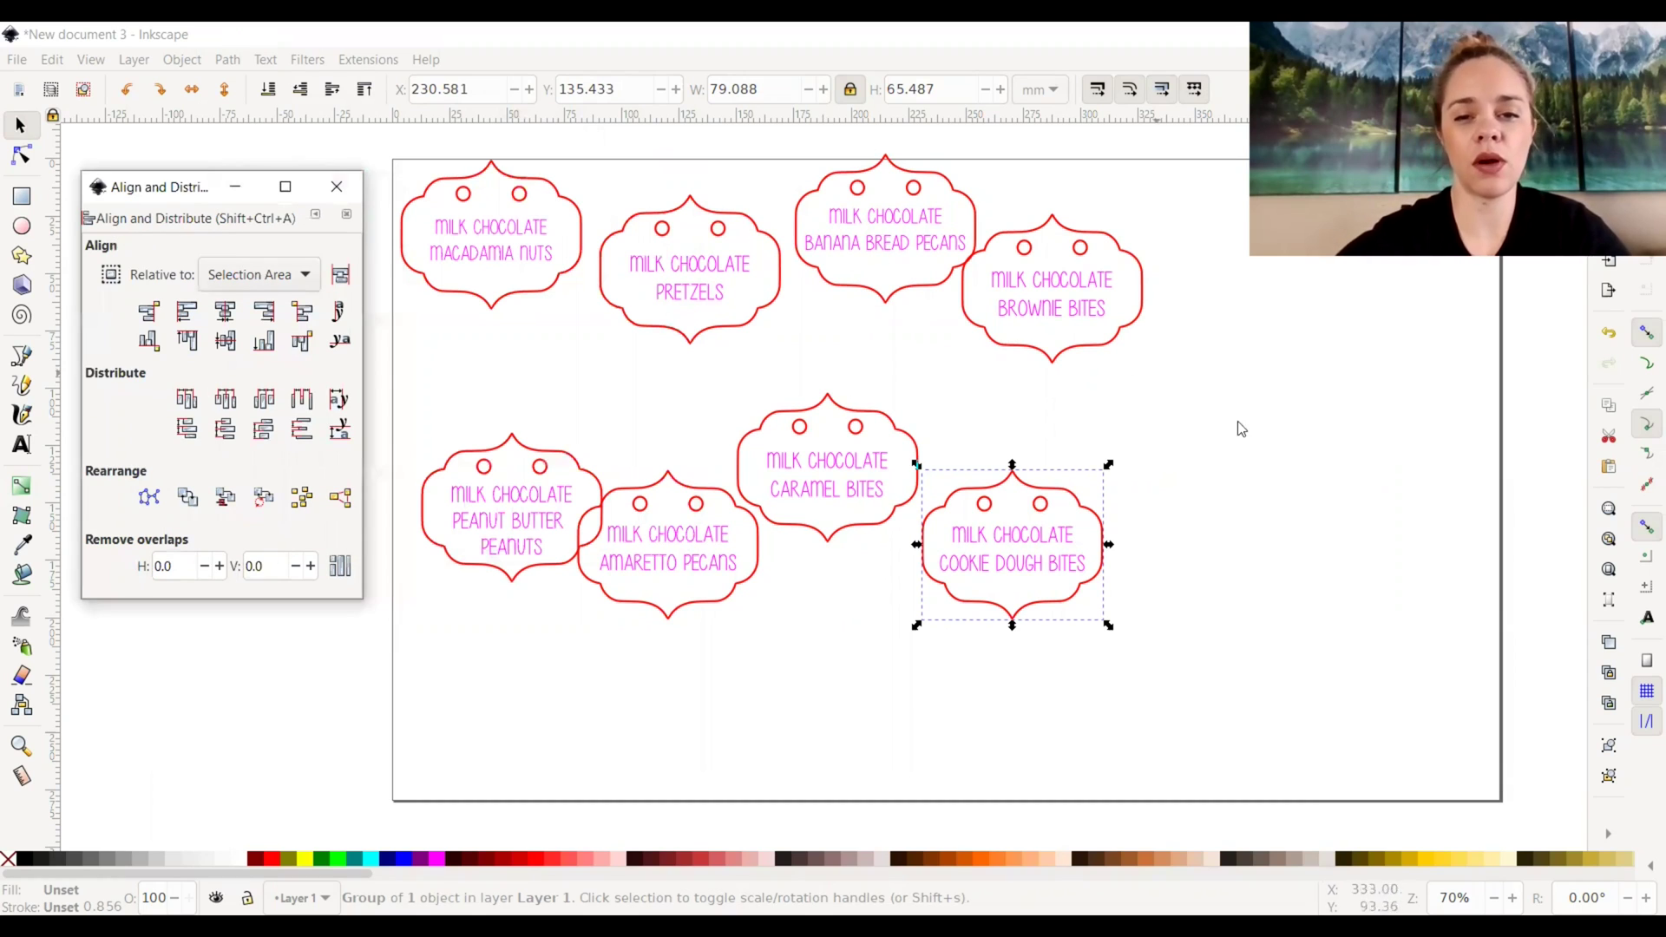
{"action": "left_click_drag", "start_coordinate": [1295, 418], "coordinate": [384, 127]}
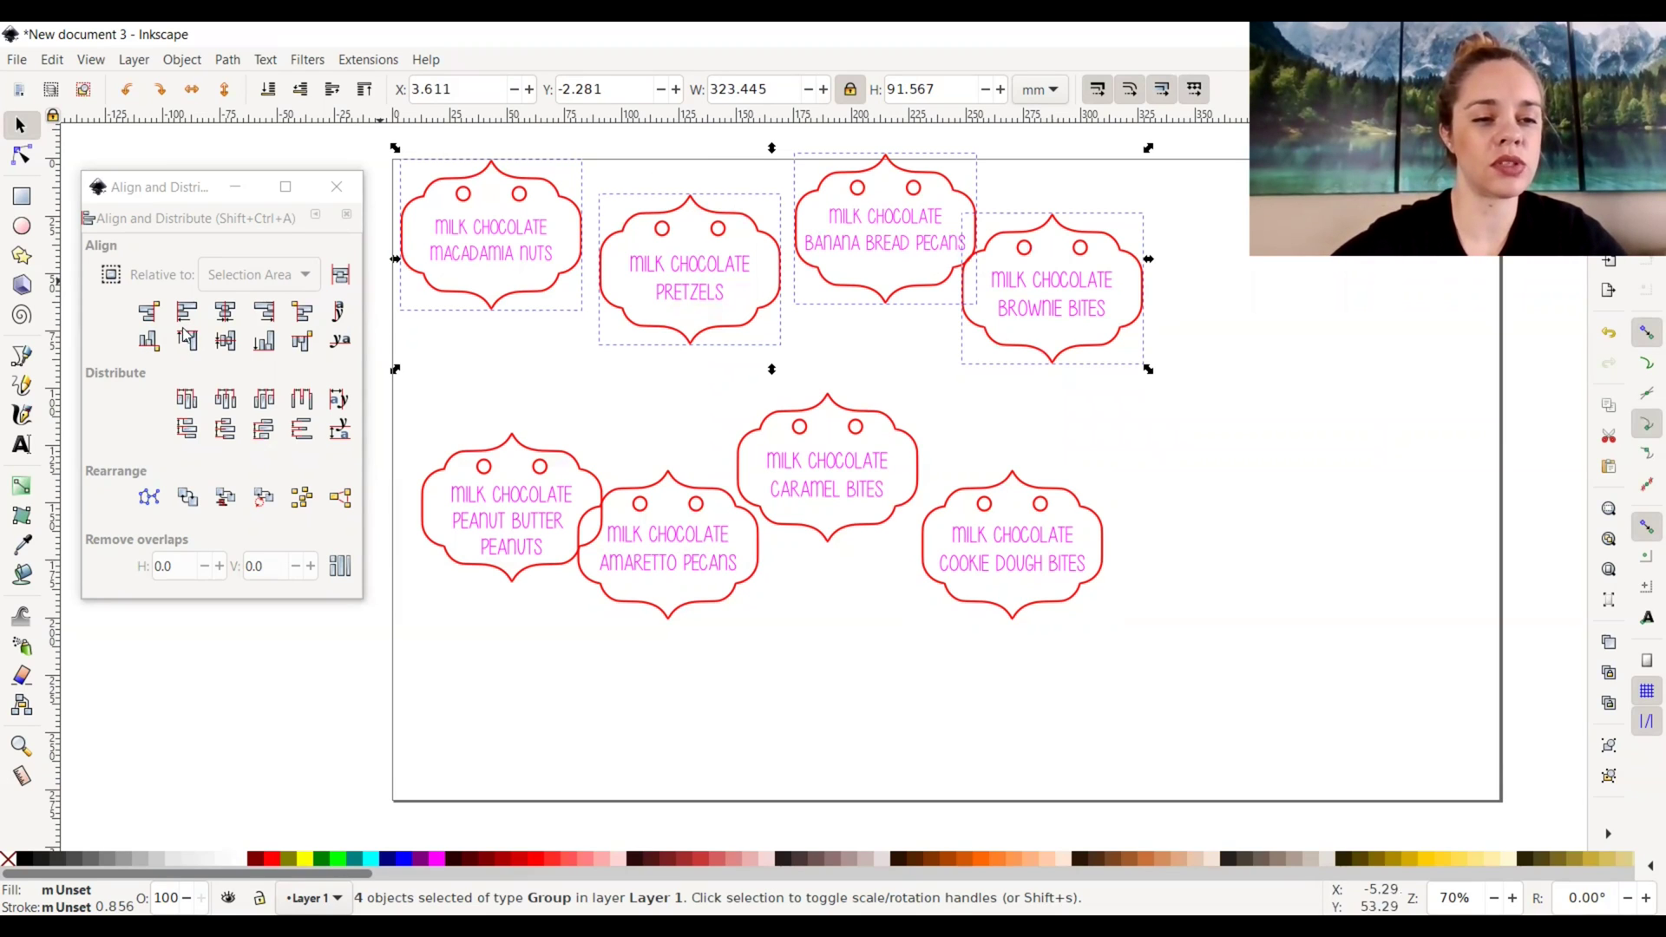
Center the top four tags on one horizontal axis and make their horizontal gaps equal
{"action": "left_click", "coordinate": [227, 342]}
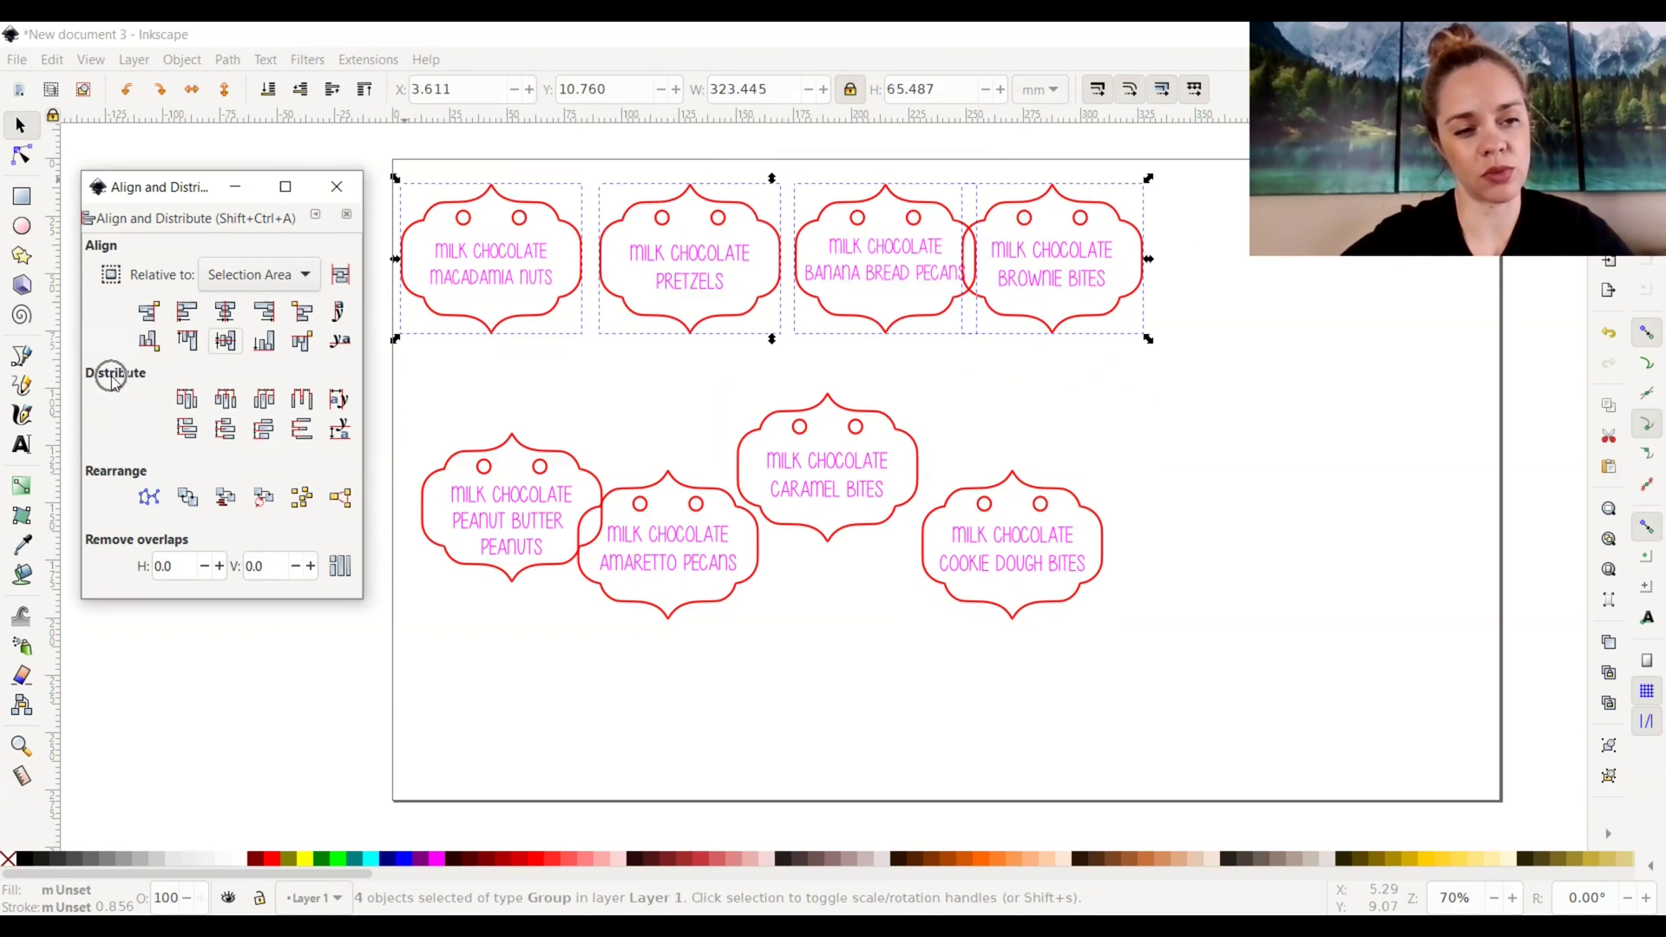
{"action": "left_click", "coordinate": [302, 399]}
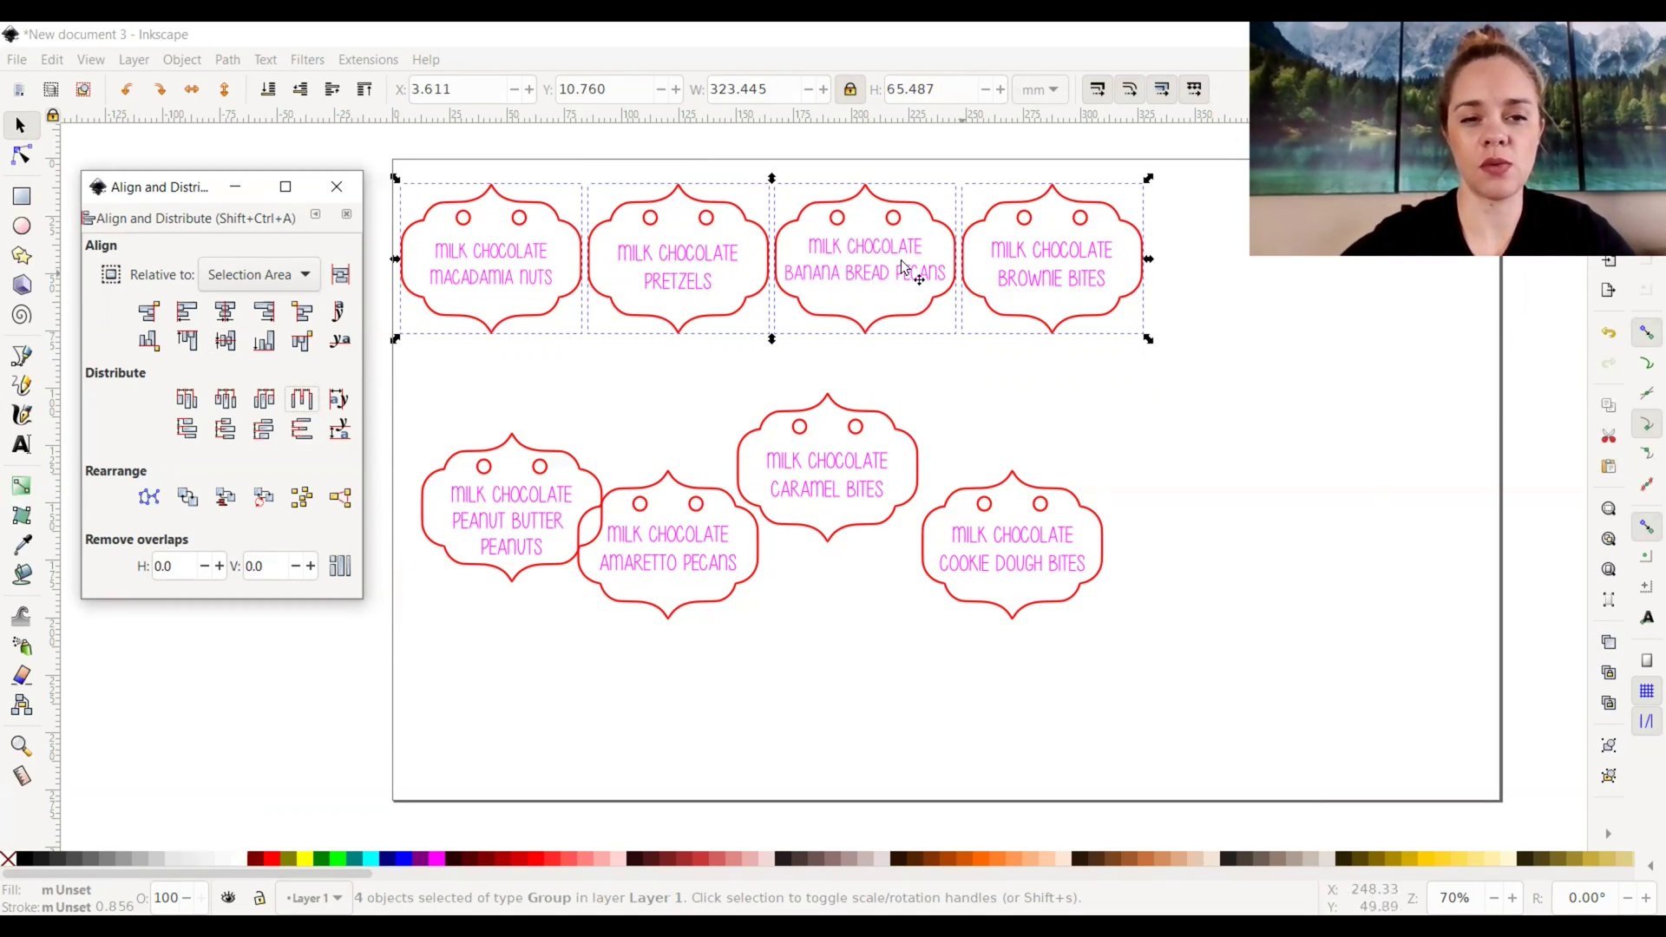
{"action": "left_click", "coordinate": [564, 372]}
{"action": "left_click_drag", "start_coordinate": [1135, 706], "coordinate": [391, 366]}
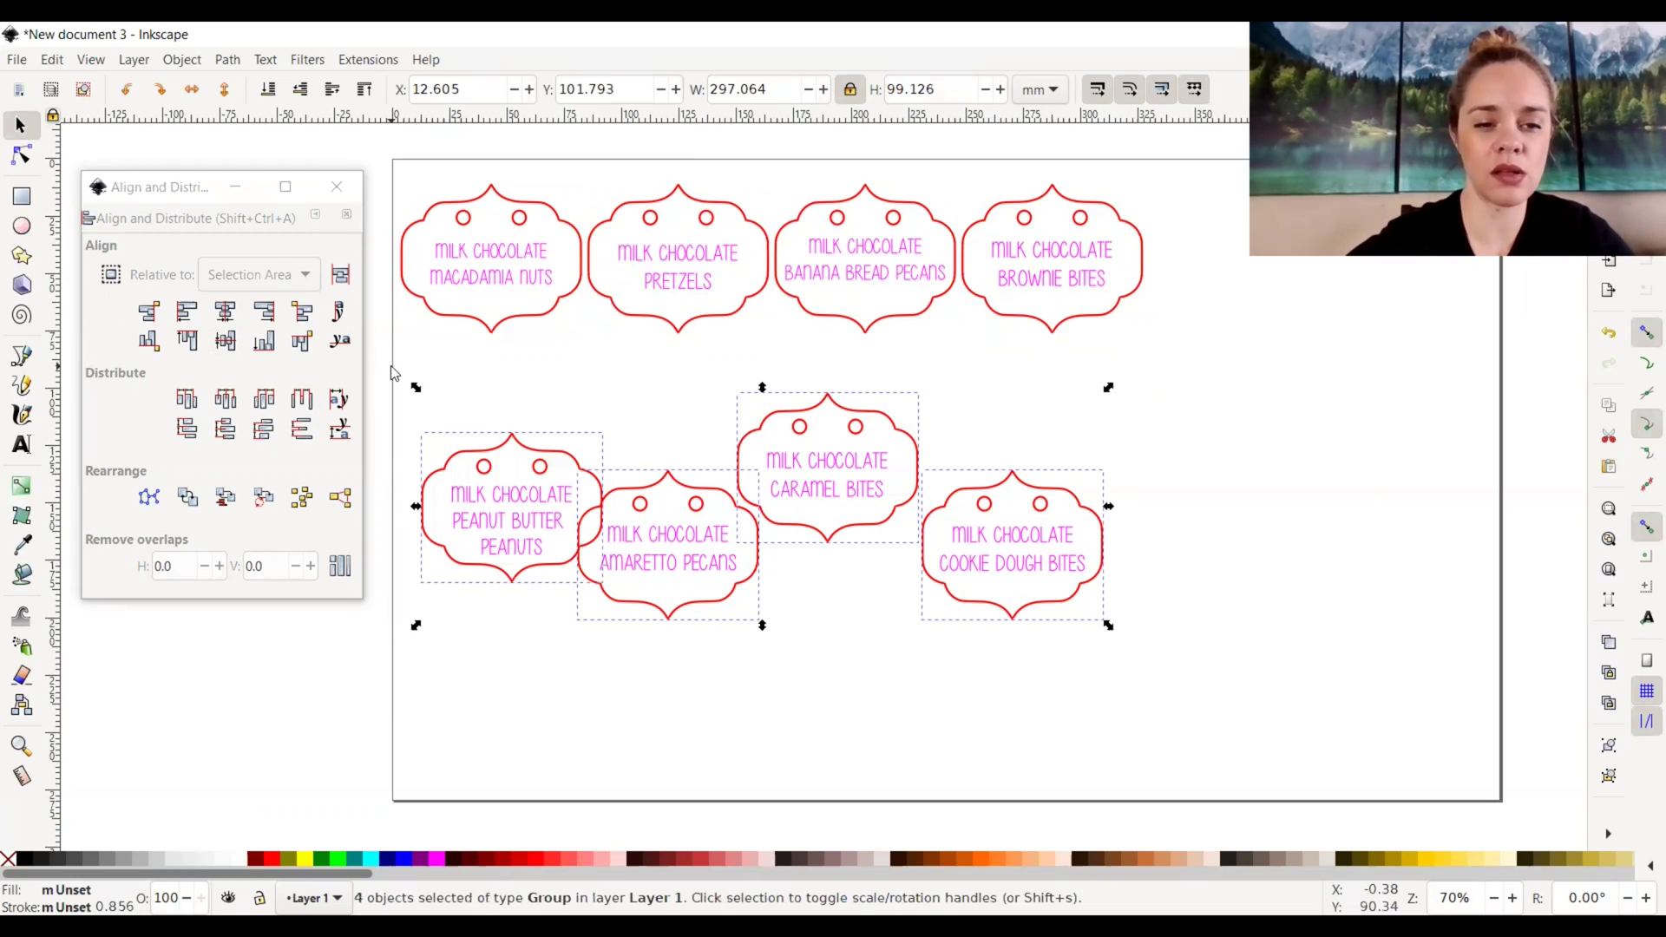
Center the lower four tags on one horizontal axis and equalize their horizontal gaps
{"action": "left_click", "coordinate": [228, 342]}
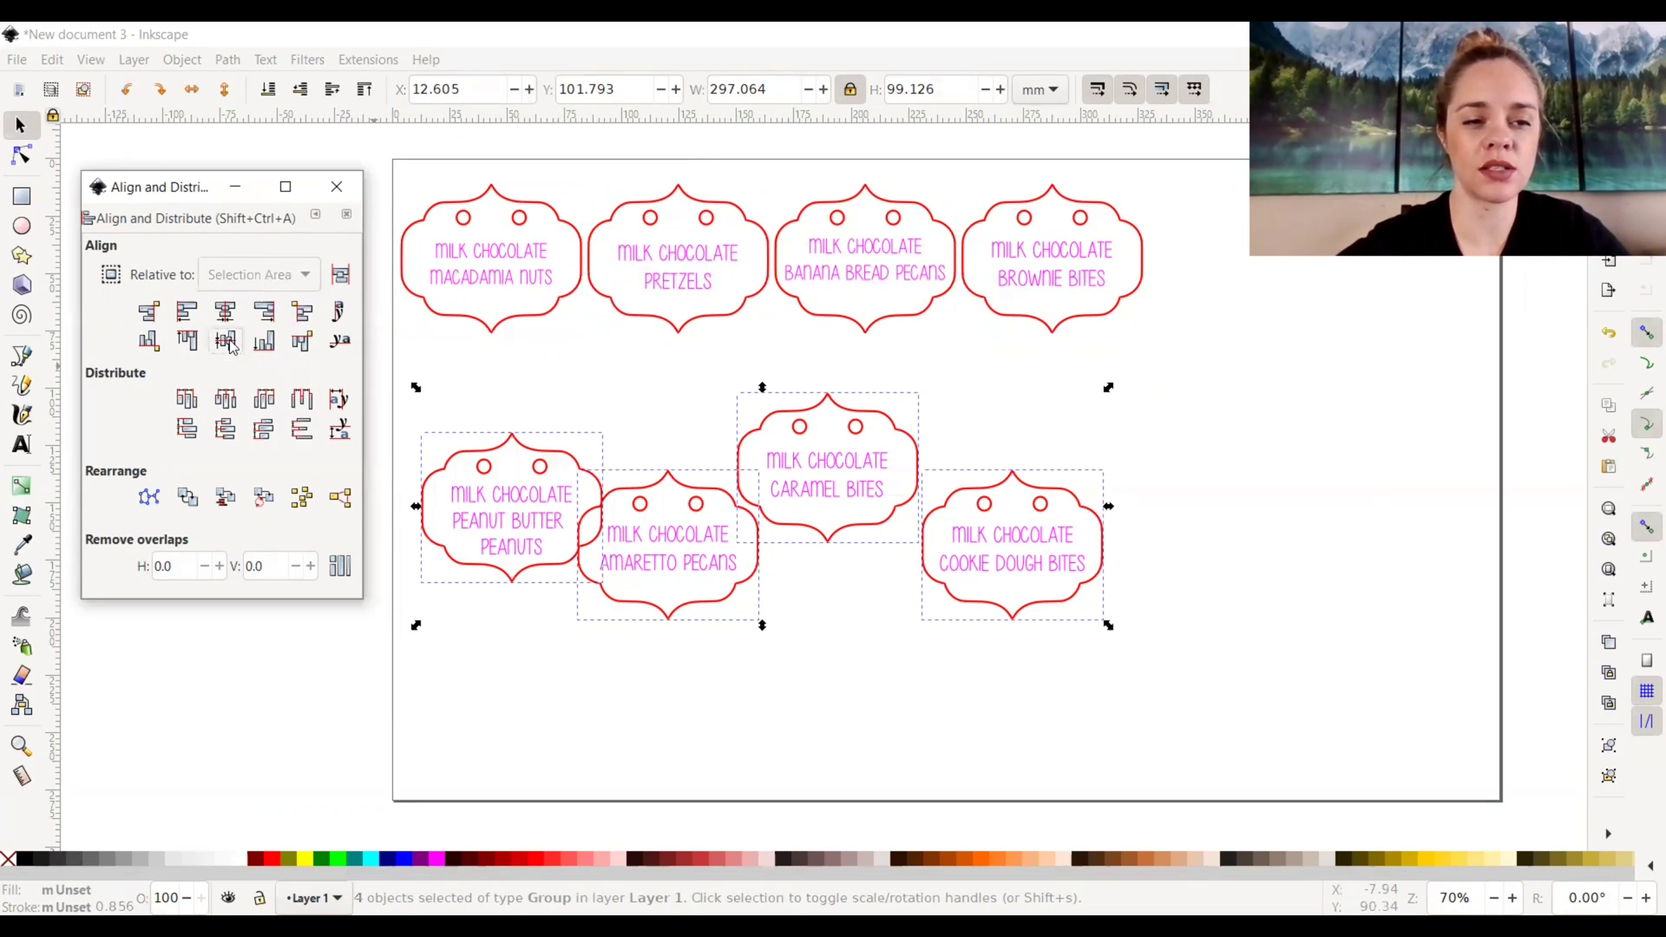
{"action": "left_click", "coordinate": [301, 401]}
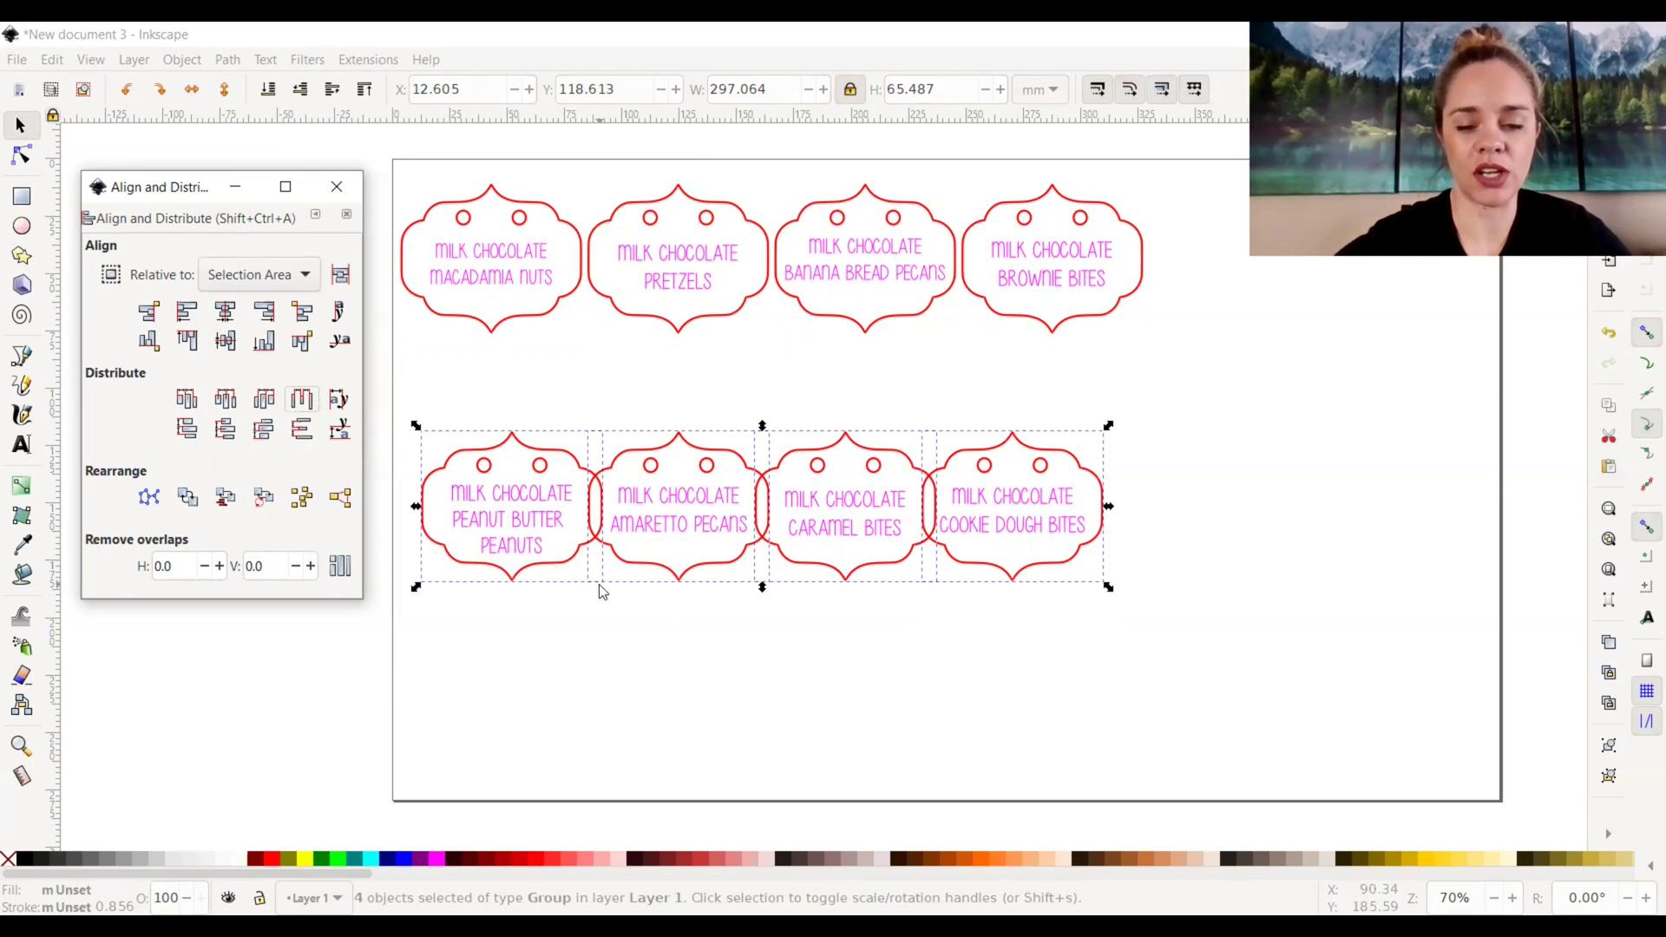
Shift the right-hand lower tags rightward in stages, pushing Caramel Bites and Cookie Dough Bites furthest
{"action": "left_click", "coordinate": [686, 634]}
{"action": "left_click_drag", "start_coordinate": [1127, 632], "coordinate": [584, 404]}
{"action": "left_click_drag", "start_coordinate": [676, 497], "coordinate": [696, 492]}
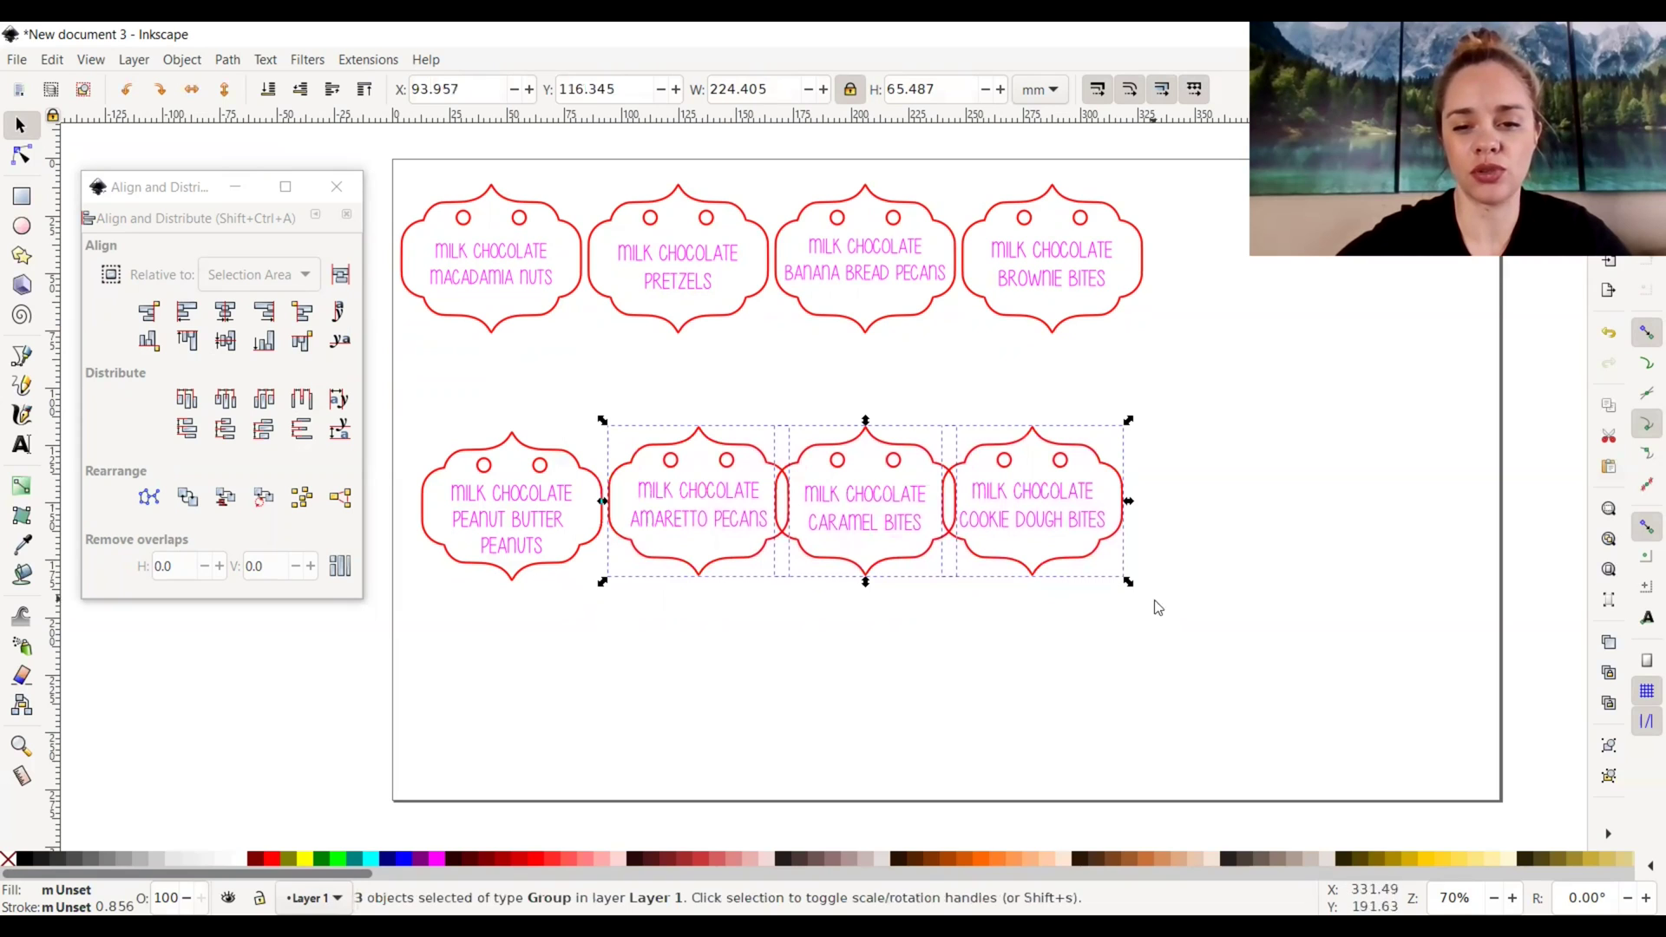
{"action": "left_click_drag", "start_coordinate": [1135, 670], "coordinate": [751, 392]}
{"action": "left_click_drag", "start_coordinate": [870, 492], "coordinate": [891, 477]}
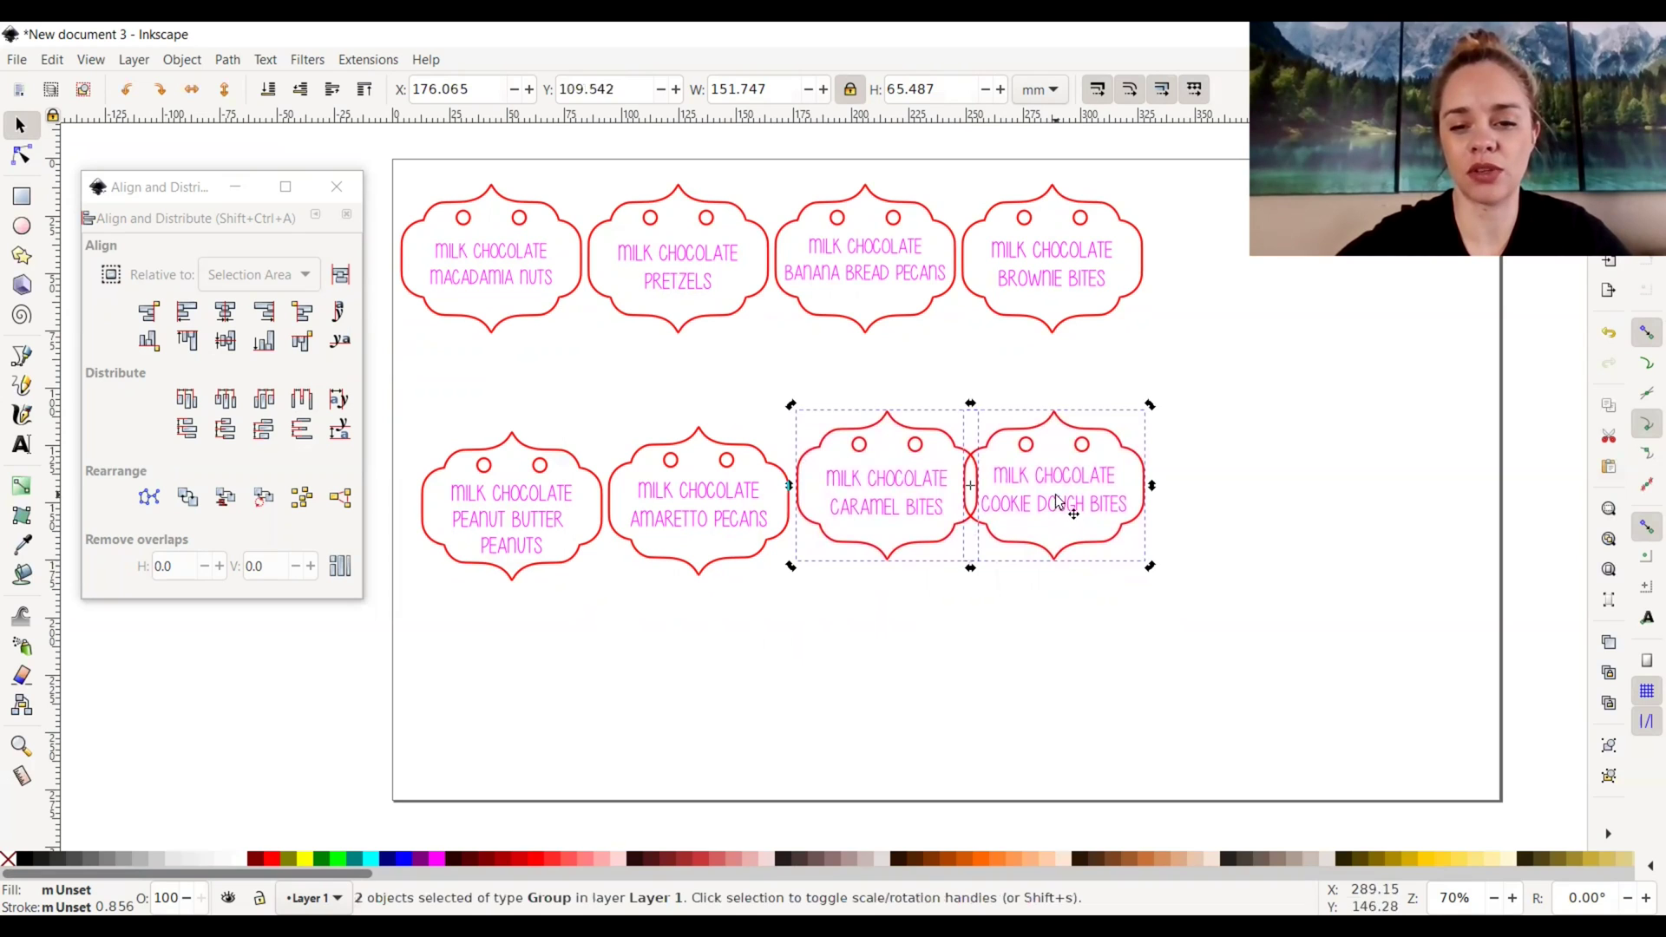
{"action": "left_click", "coordinate": [1062, 557]}
{"action": "left_click_drag", "start_coordinate": [1074, 480], "coordinate": [1095, 487]}
{"action": "left_click_drag", "start_coordinate": [1105, 578], "coordinate": [553, 545]}
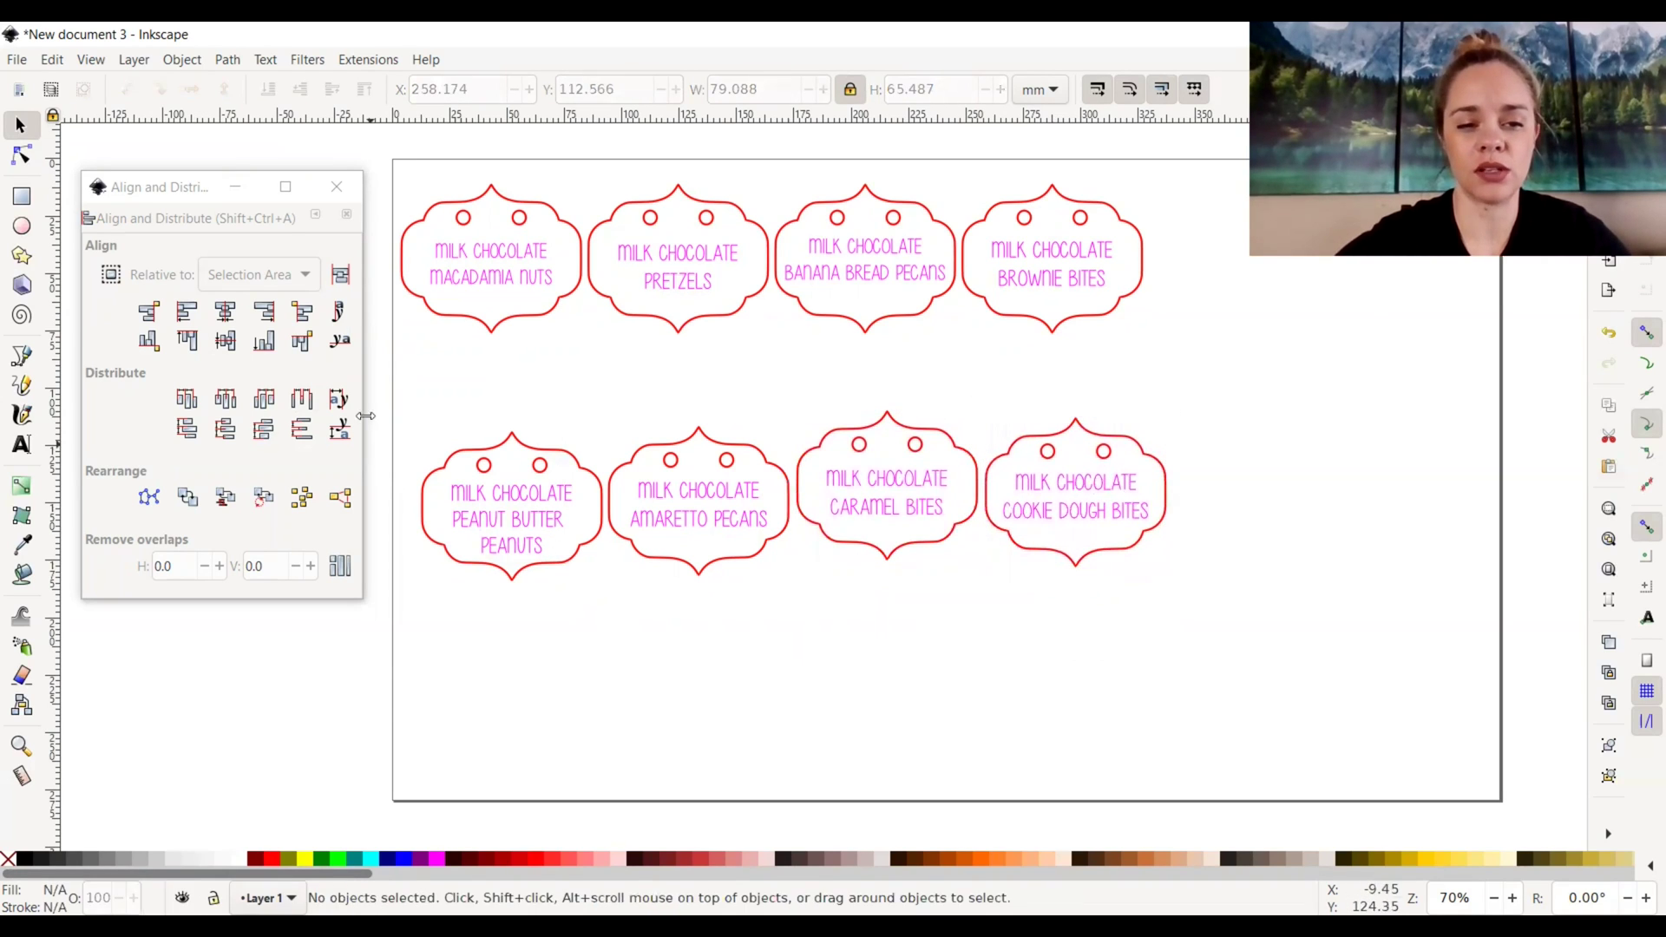
{"action": "left_click_drag", "start_coordinate": [385, 373], "coordinate": [1159, 658]}
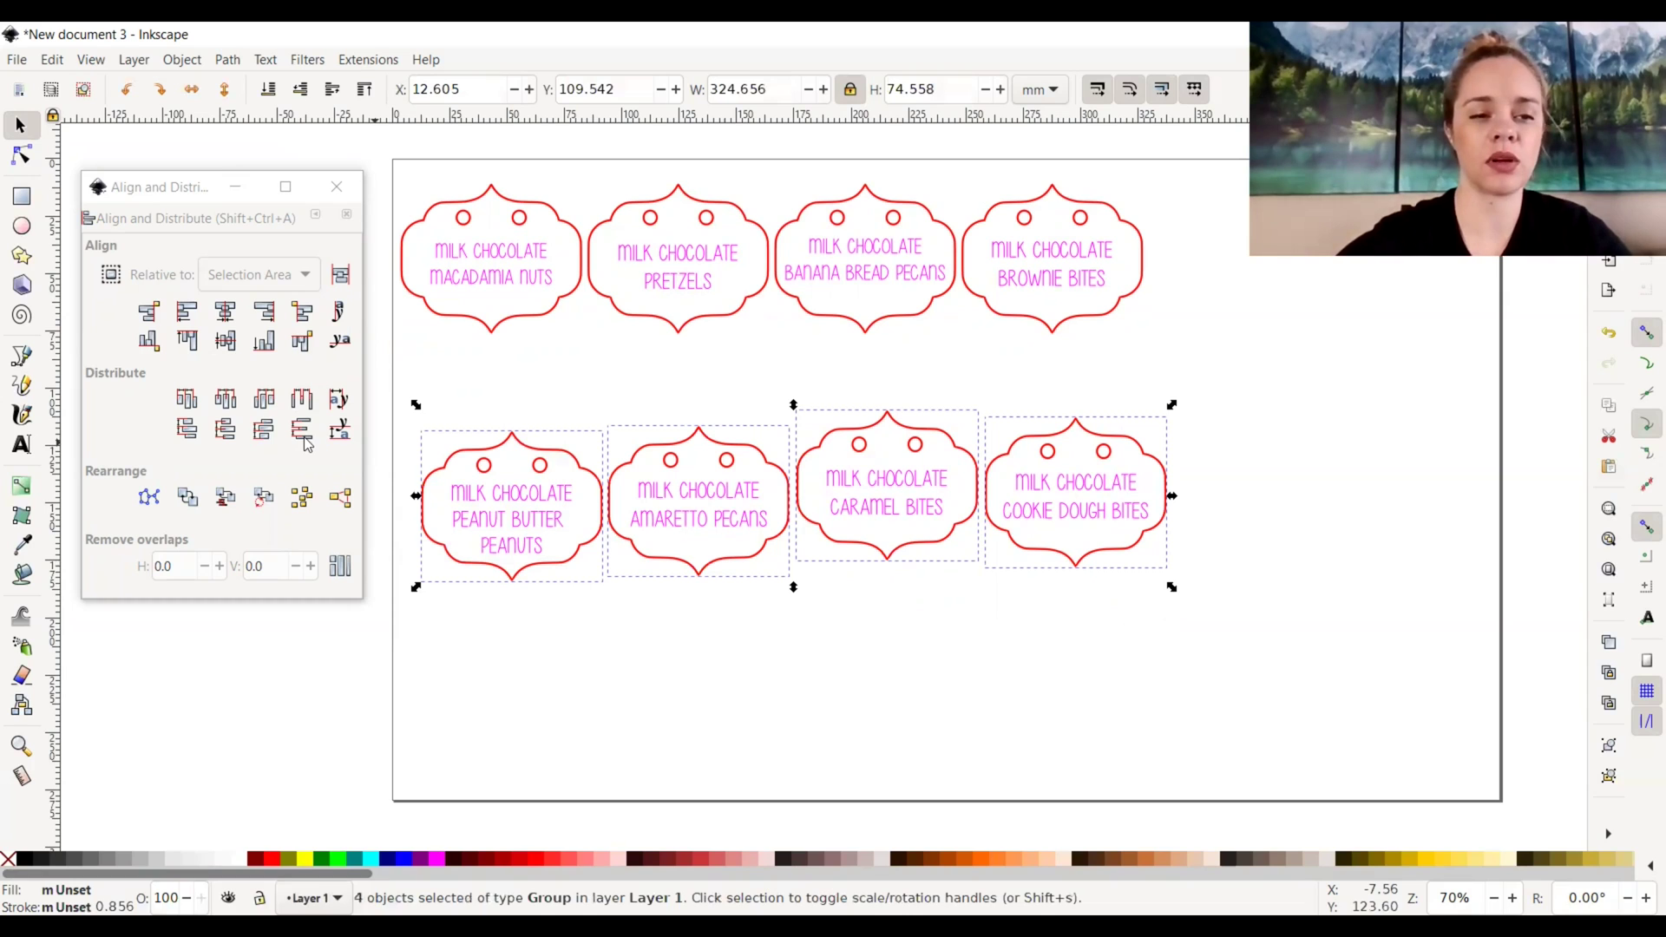
Re-center the lower row on one horizontal axis with equal gaps, then raise it toward the top row
{"action": "left_click", "coordinate": [232, 346]}
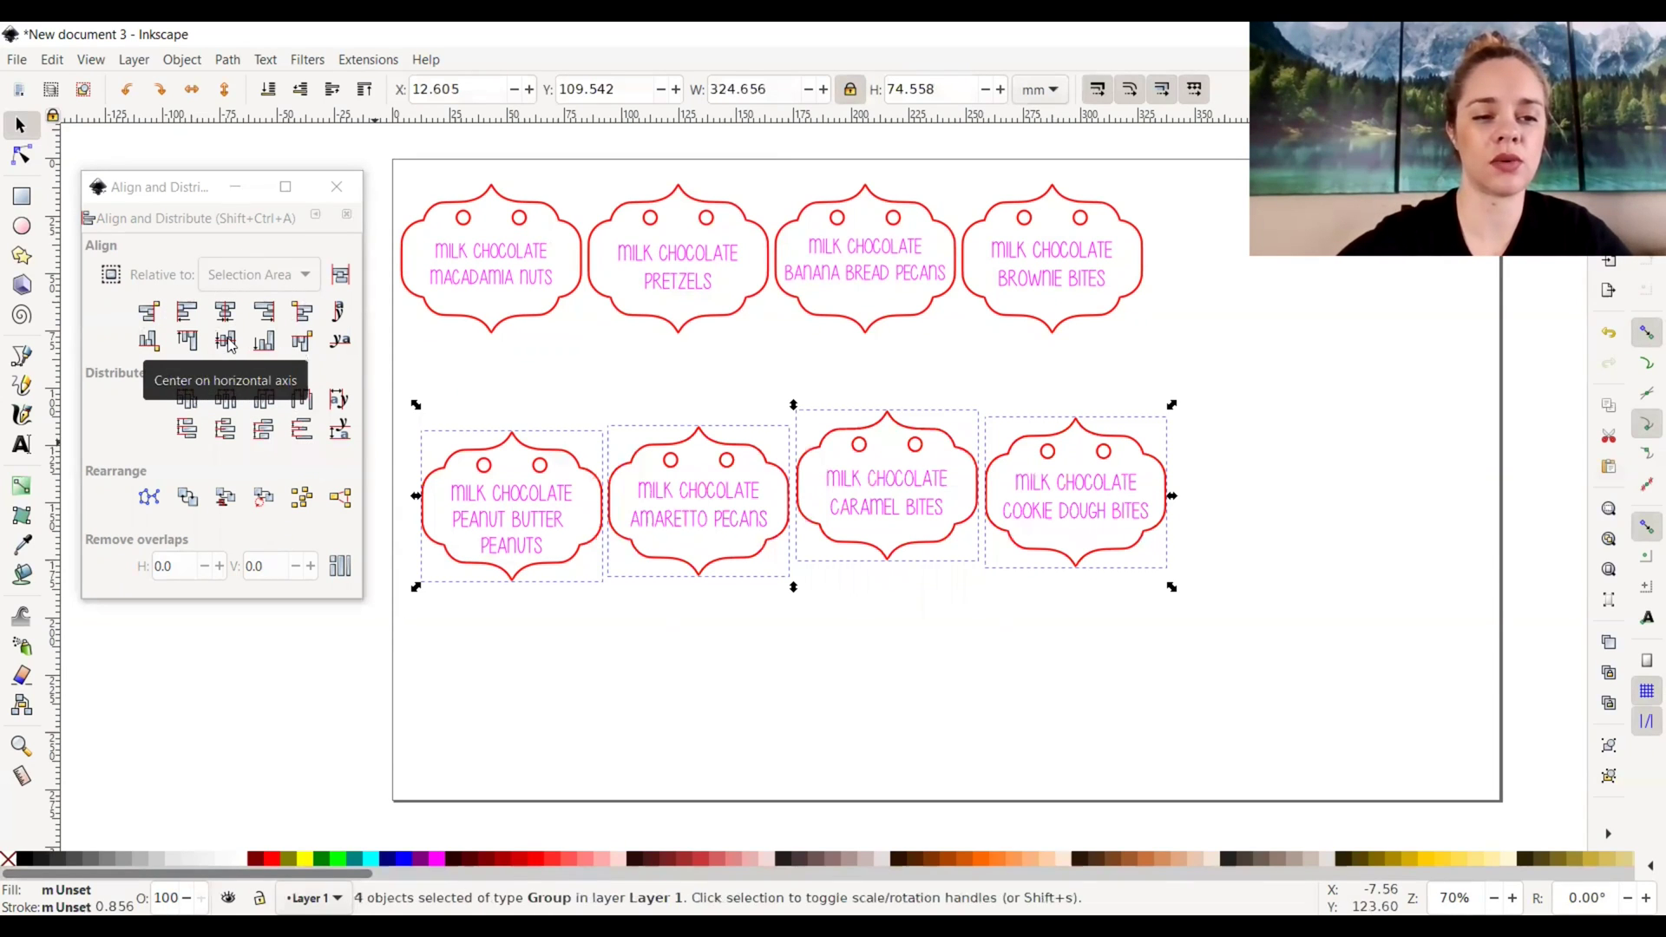
{"action": "left_click", "coordinate": [303, 399]}
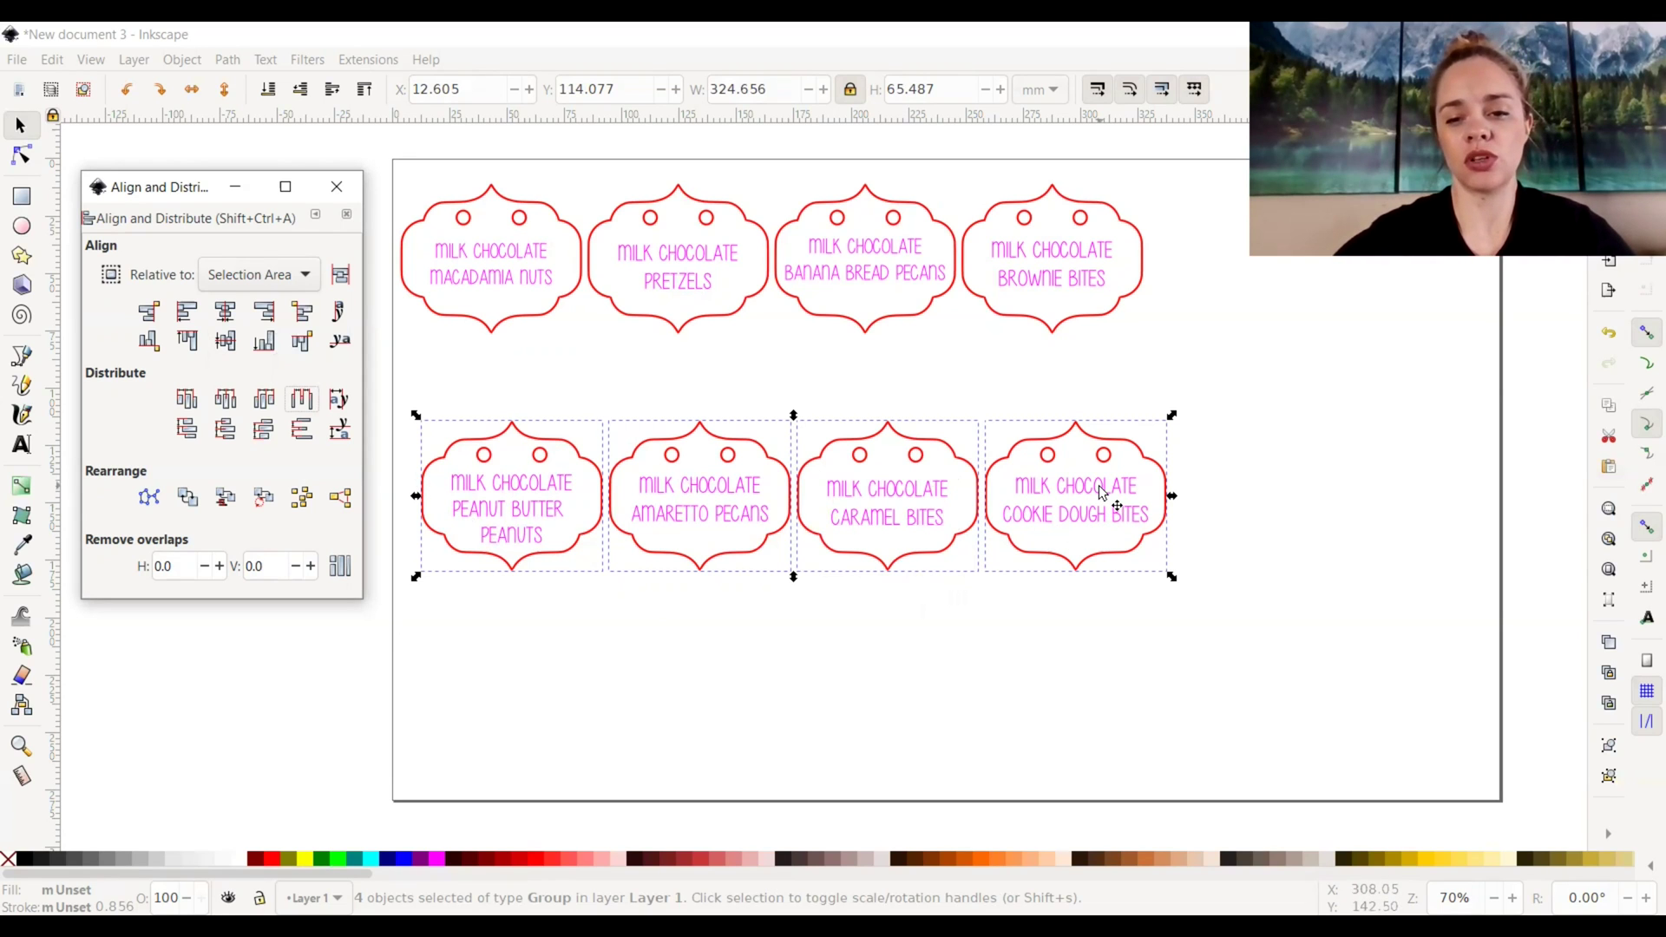
{"action": "left_click_drag", "start_coordinate": [1083, 492], "coordinate": [1131, 324]}
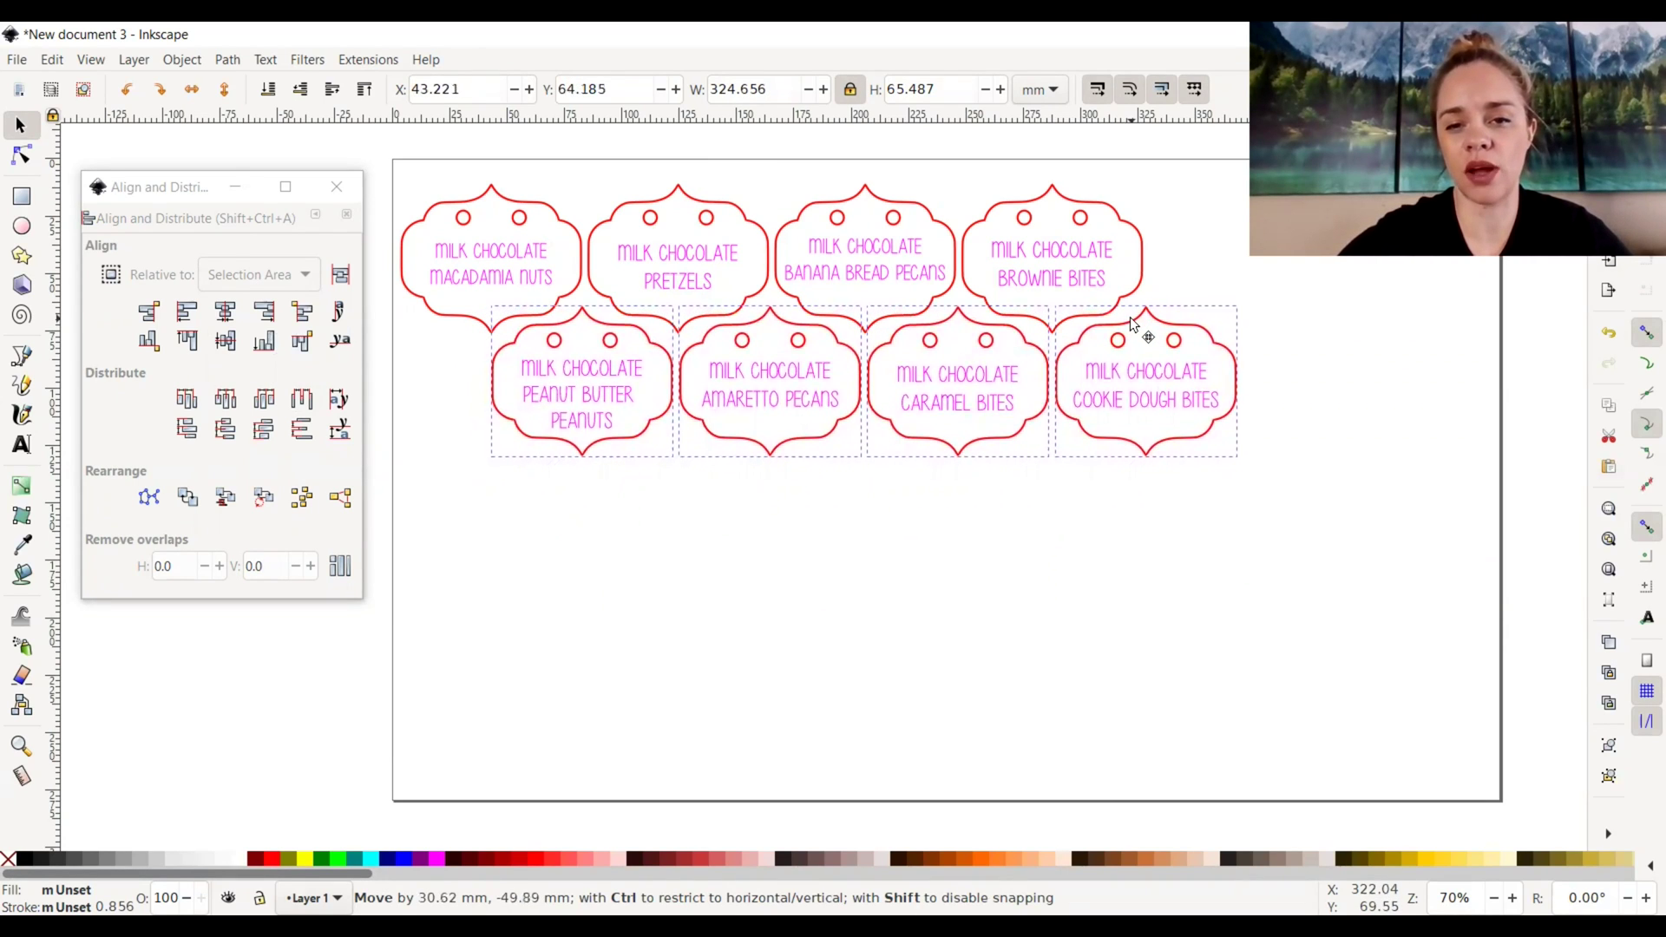
Settle the lower row at X 43.221 mm, Y 64.563 mm, nested just beneath the top tags
{"action": "left_click_drag", "start_coordinate": [1131, 323], "coordinate": [1132, 325]}
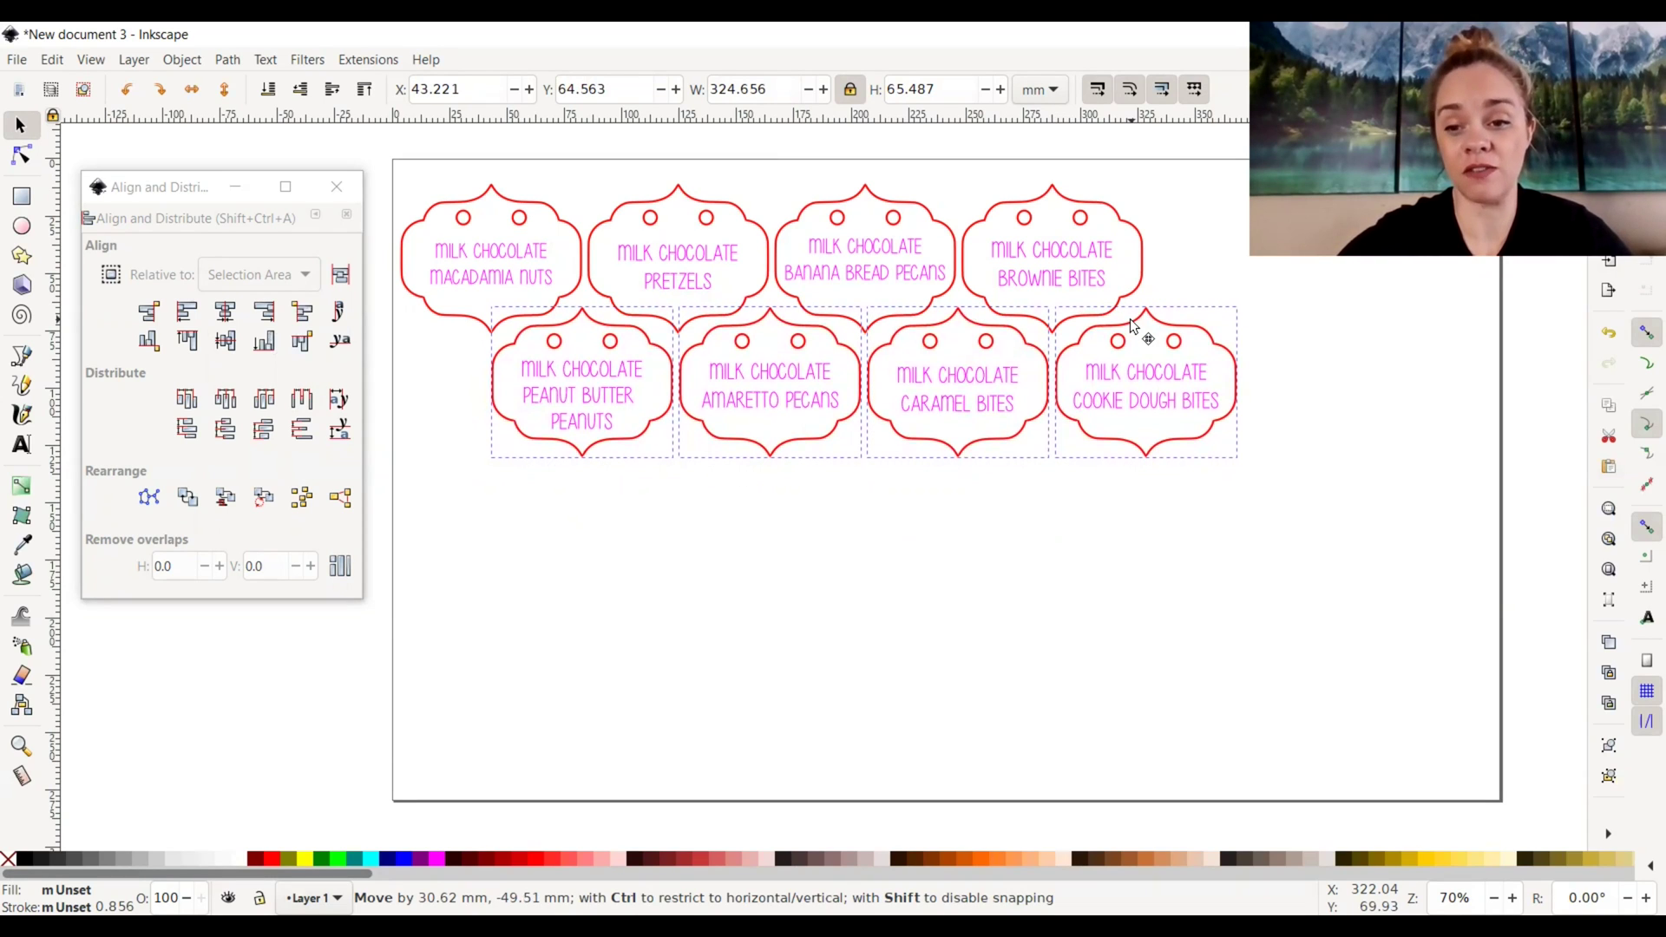
{"action": "left_click_drag", "start_coordinate": [1131, 326], "coordinate": [1132, 326]}
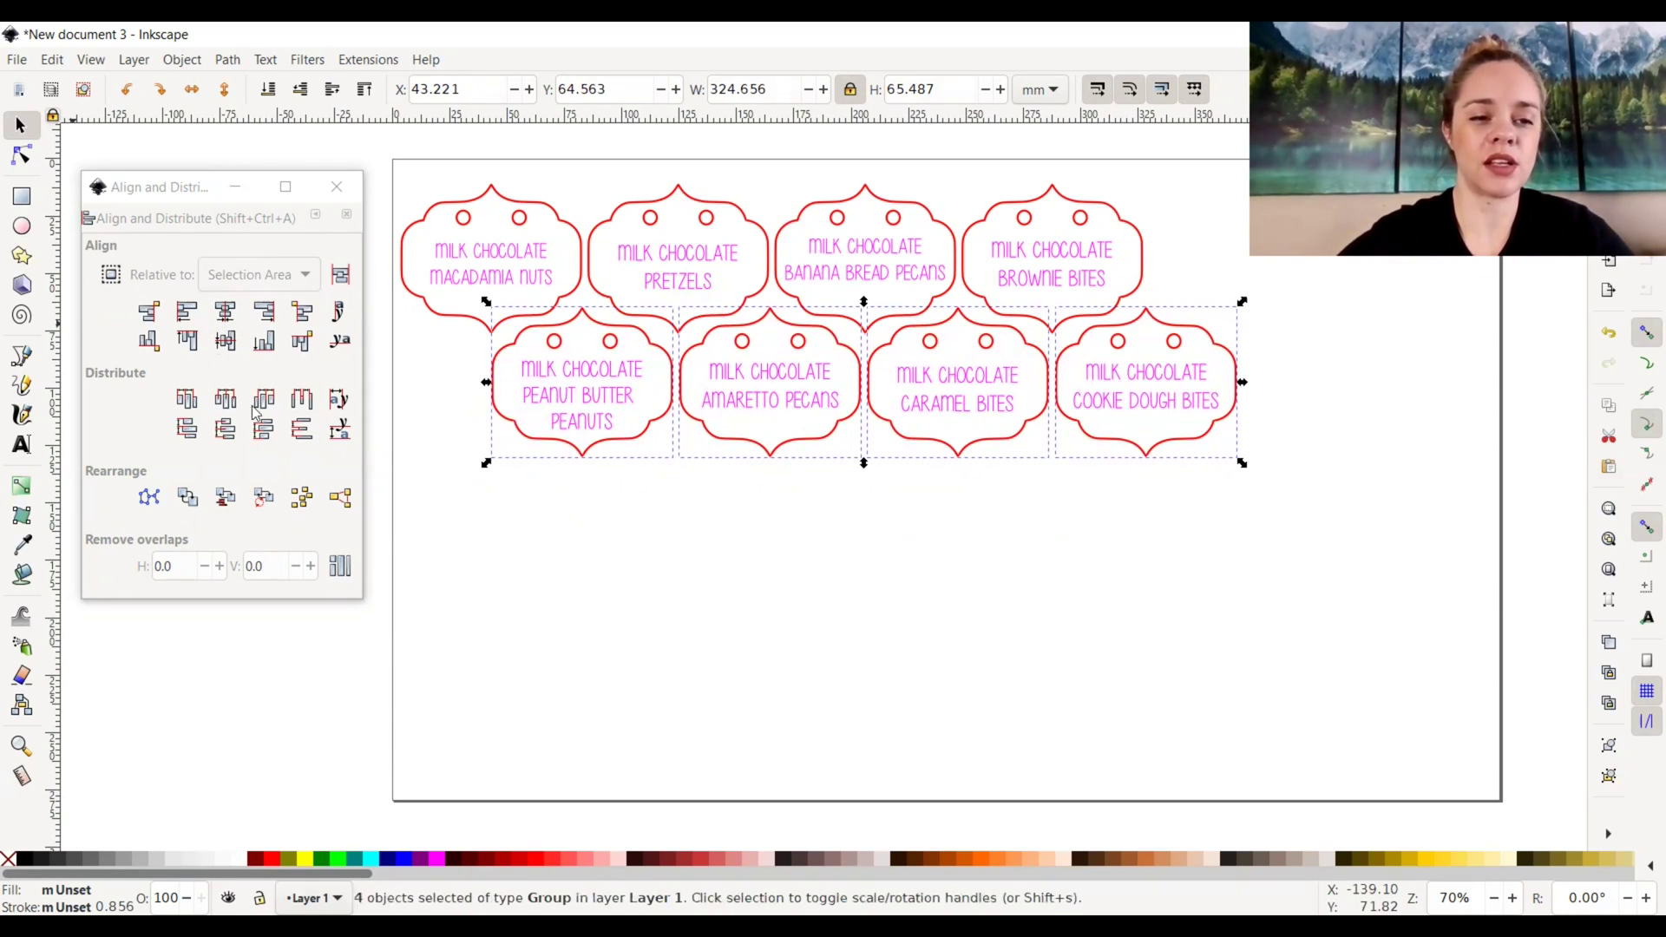
{"action": "left_click", "coordinate": [316, 438]}
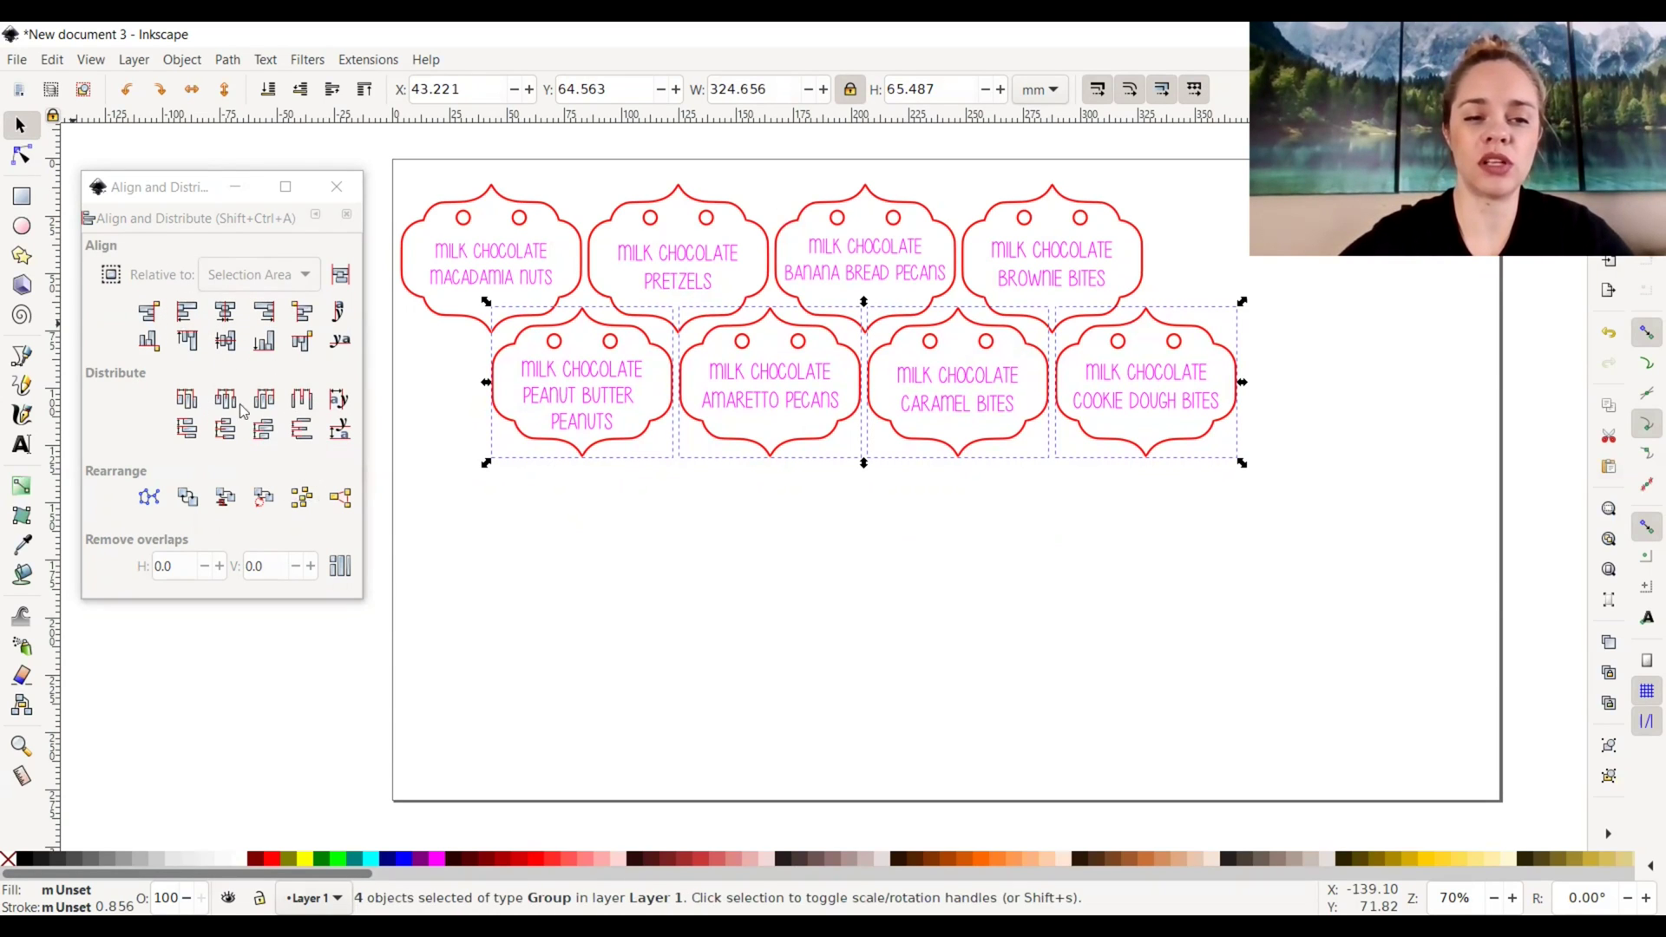